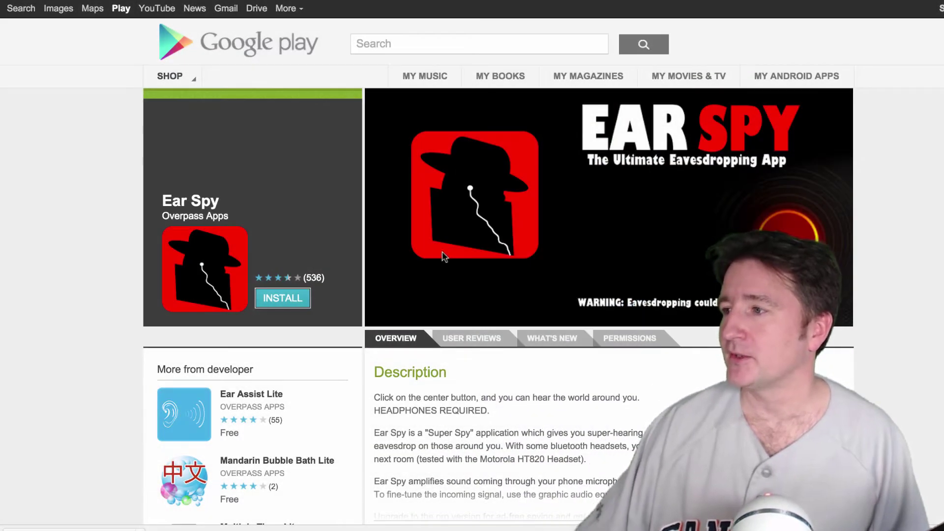
Step: Scroll the Ear Spy Play listing down to the App Screenshots and User Reviews rating bars
scroll(480, 274, down, 5)
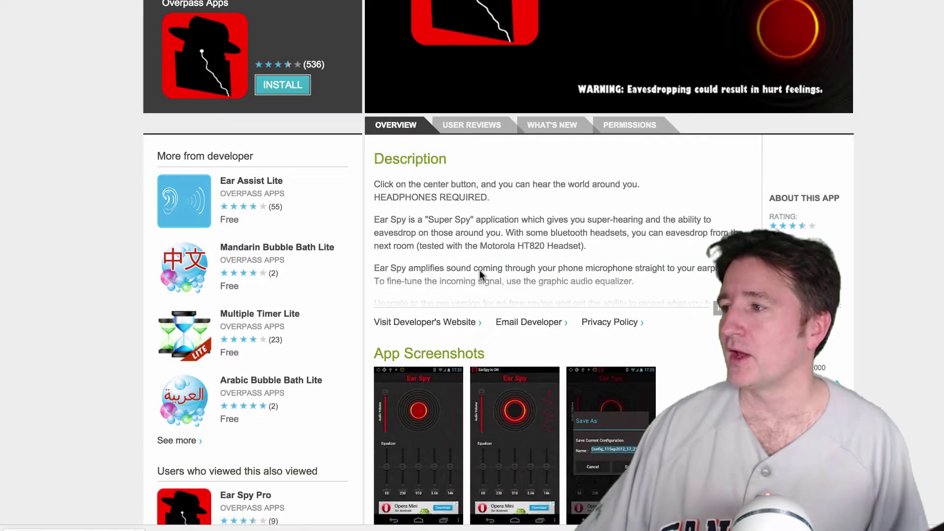
scroll(480, 270, down, 3)
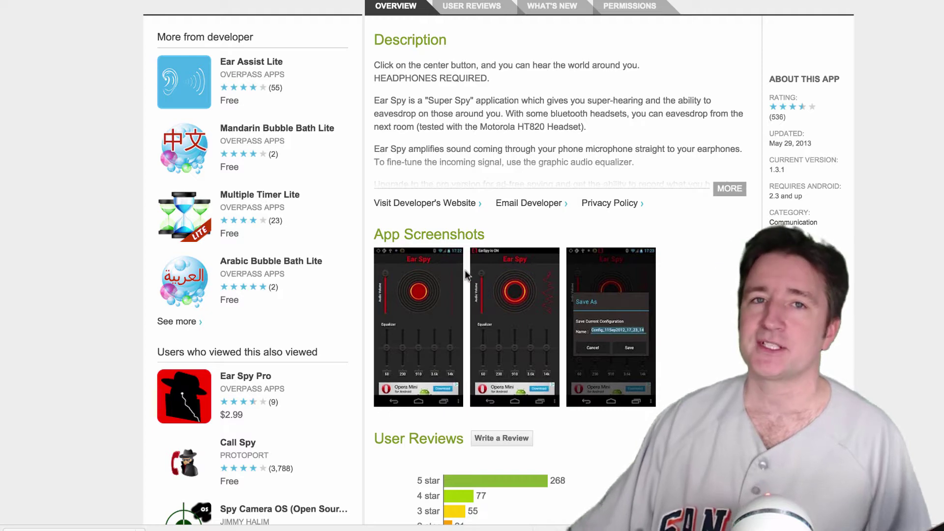
scroll(466, 276, down, 2)
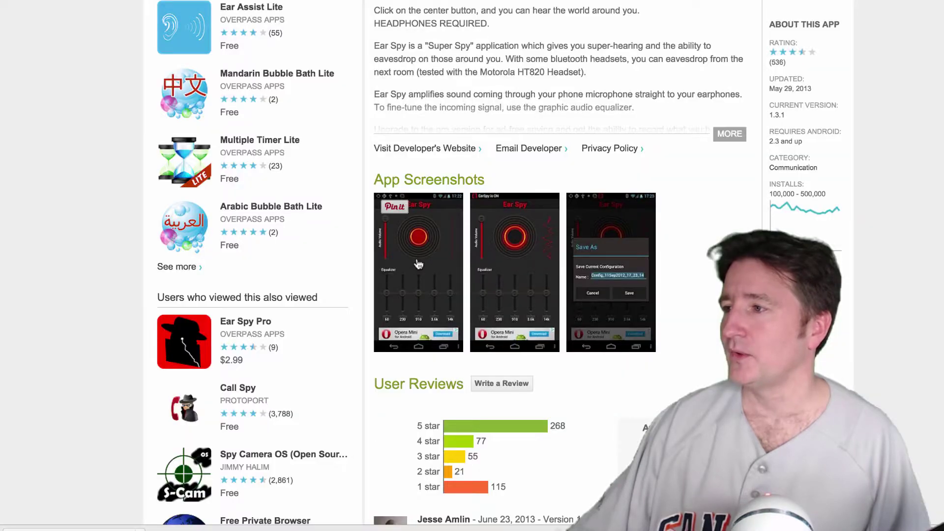
Step: Enlarge the first Ear Spy screenshot, step forward to the Save As shot, then close the viewer
click(433, 252)
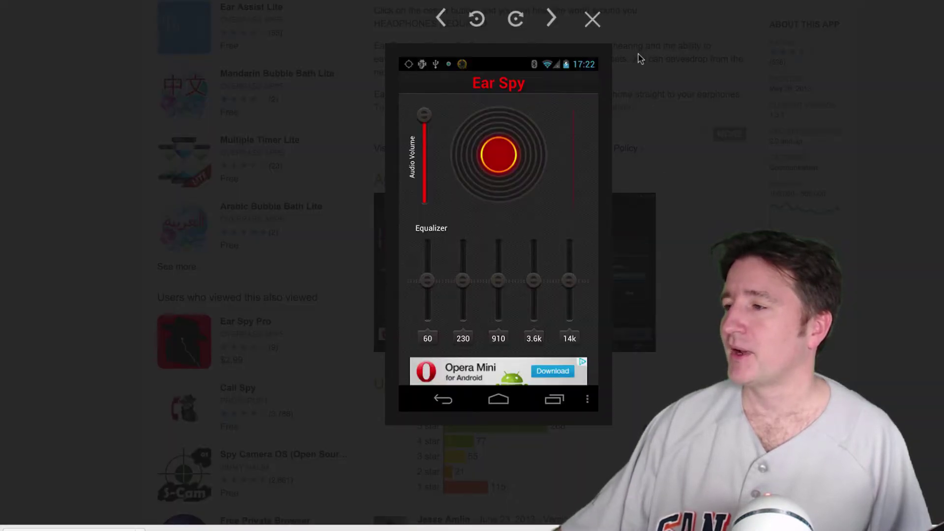
click(551, 22)
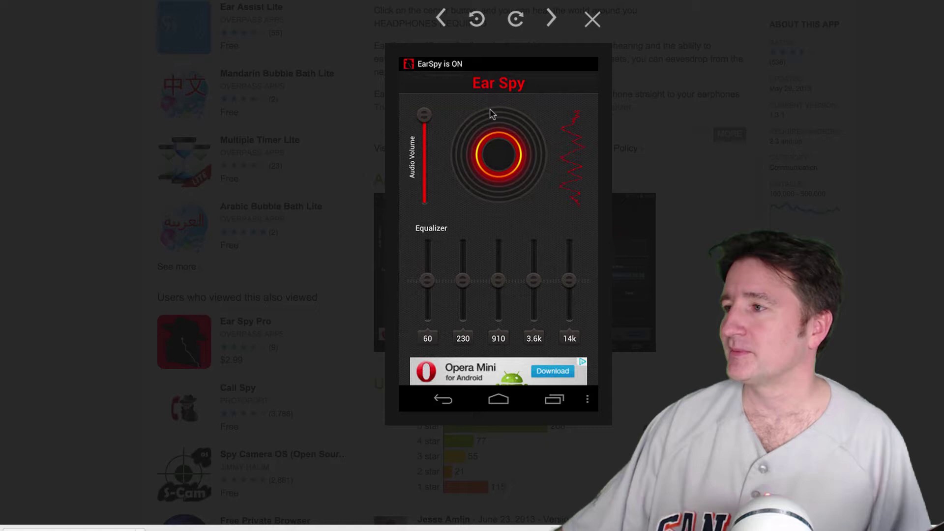
click(550, 20)
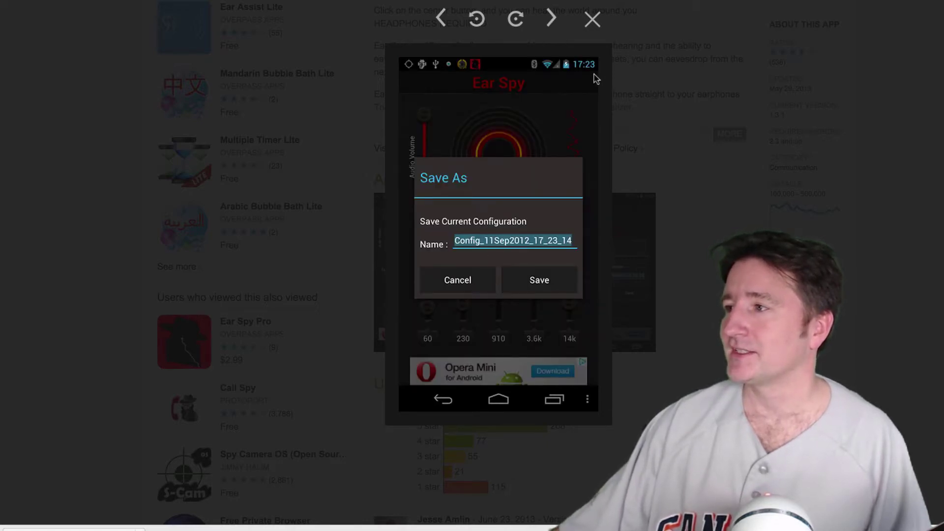
click(591, 20)
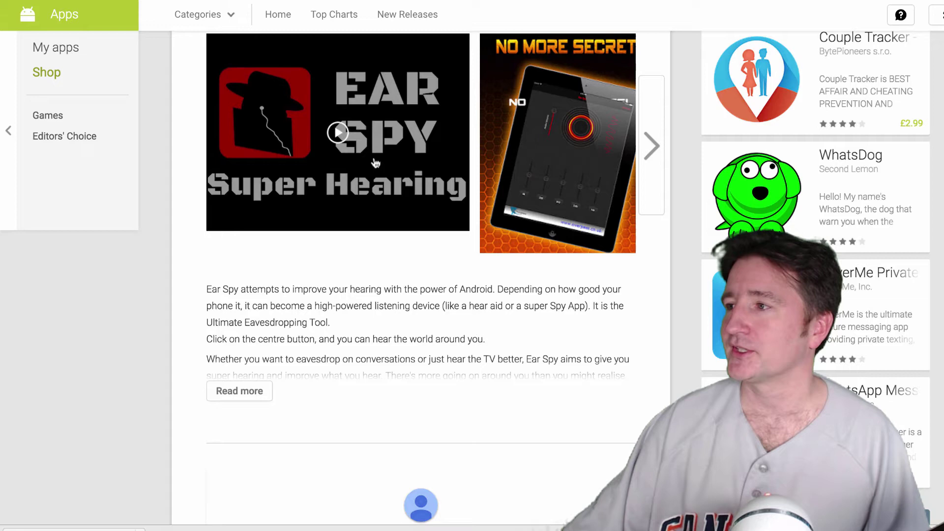
Step: Enlarge the No More Secrets screenshot and step through Click the Sphere and Use the Equalizer to the headphones shot
scroll(381, 166, right, 5)
scroll(389, 168, right, 10)
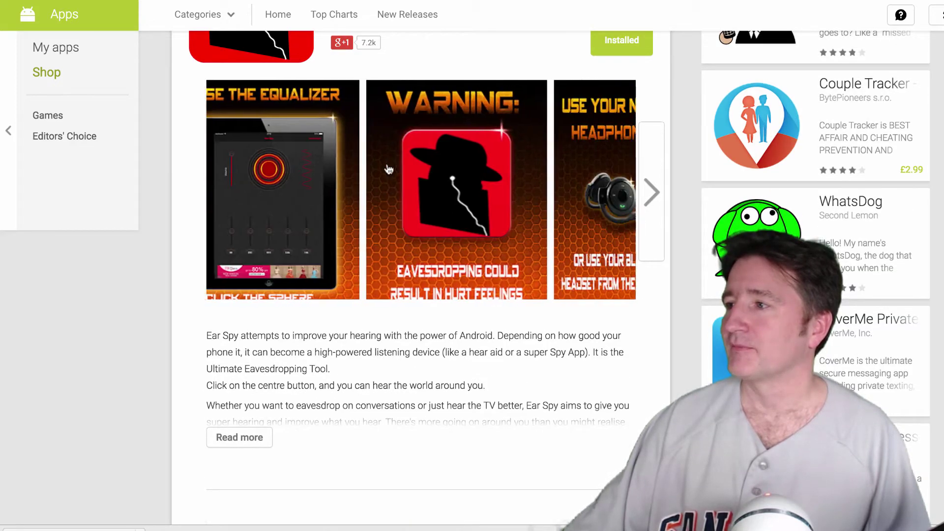
scroll(389, 169, right, 3)
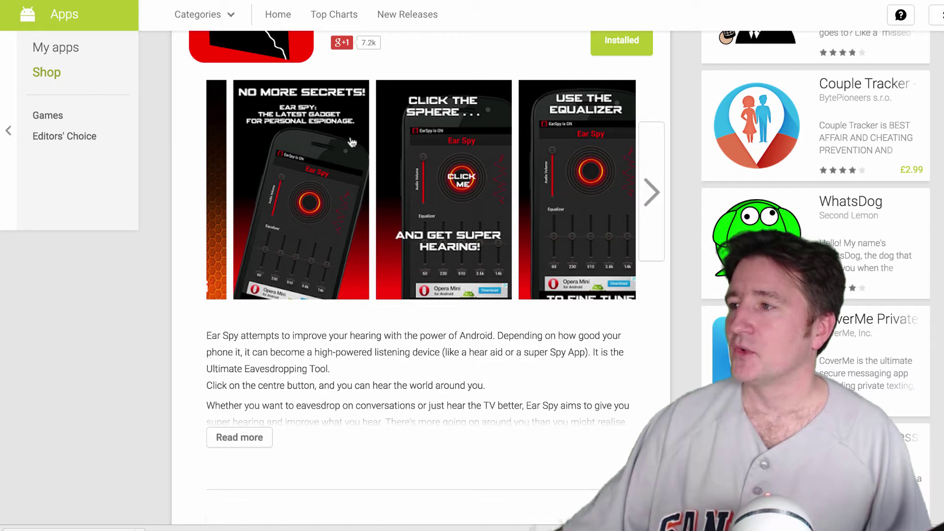
click(318, 164)
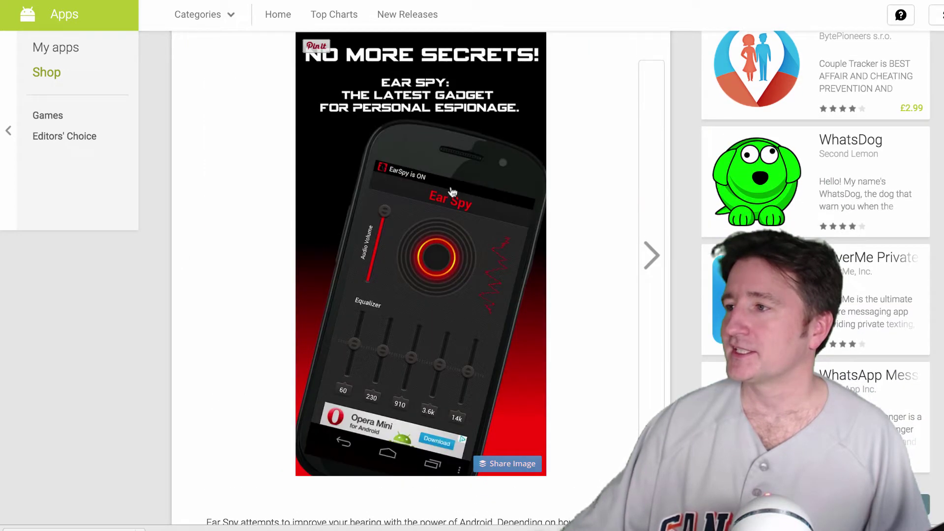
click(652, 255)
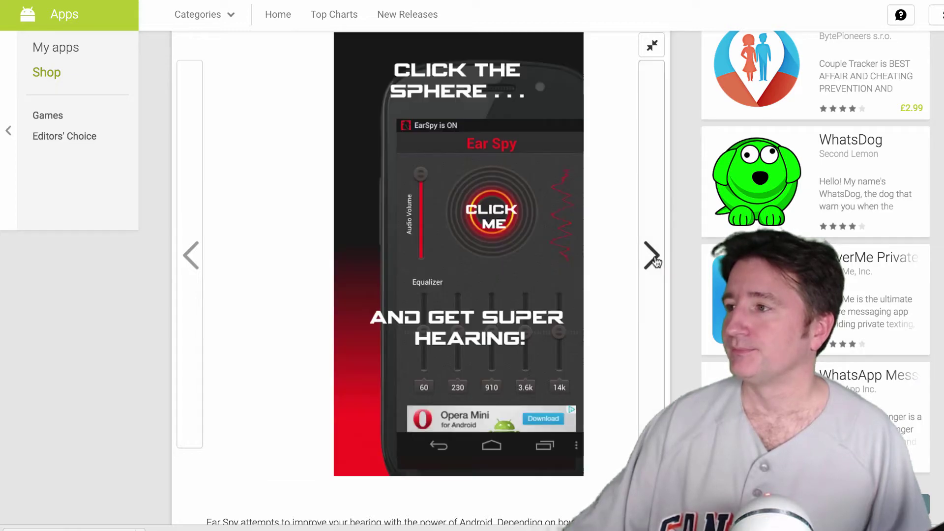
click(652, 255)
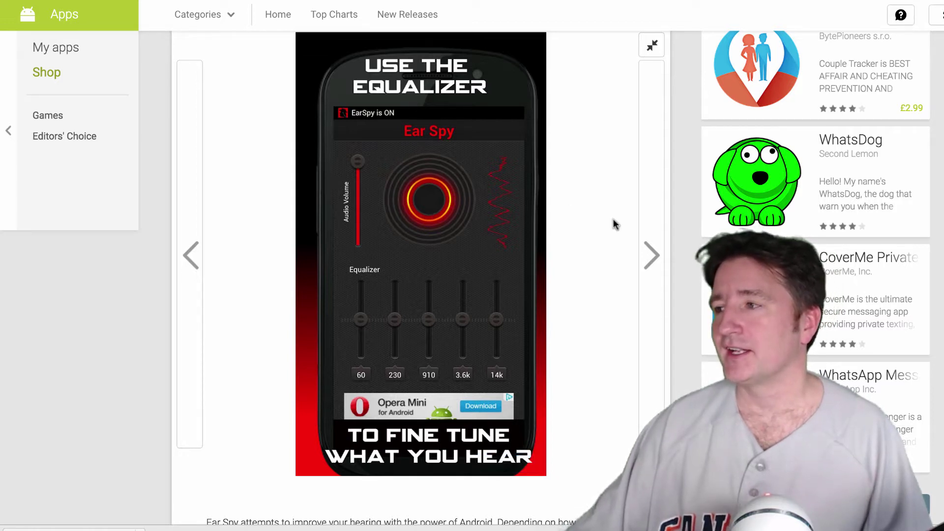
click(645, 248)
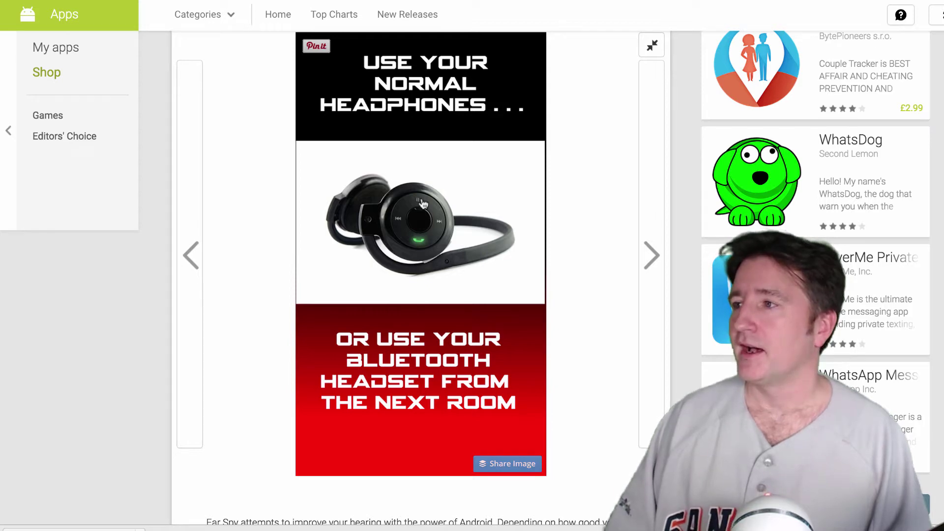
Step: Scroll up to the Ear Spy: Super Hearing header, then back down the listing
scroll(379, 164, up, 4)
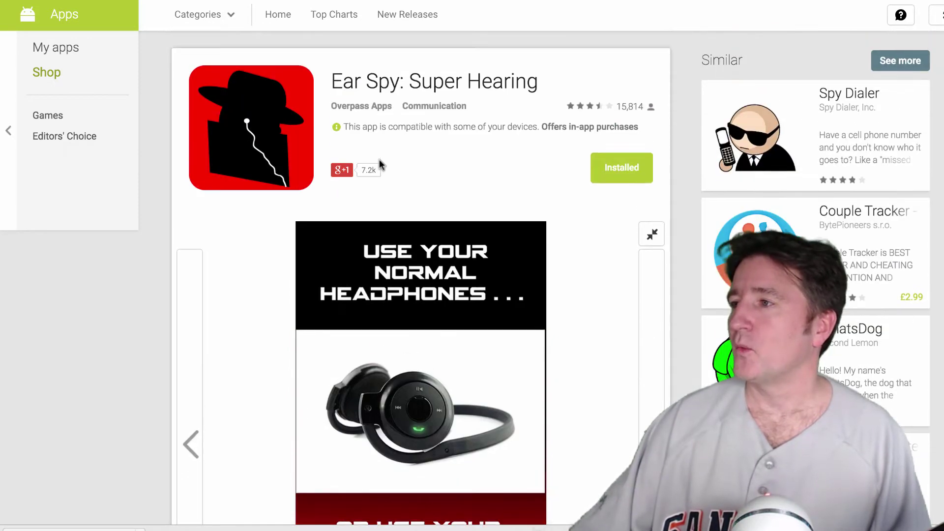
scroll(379, 164, up, 2)
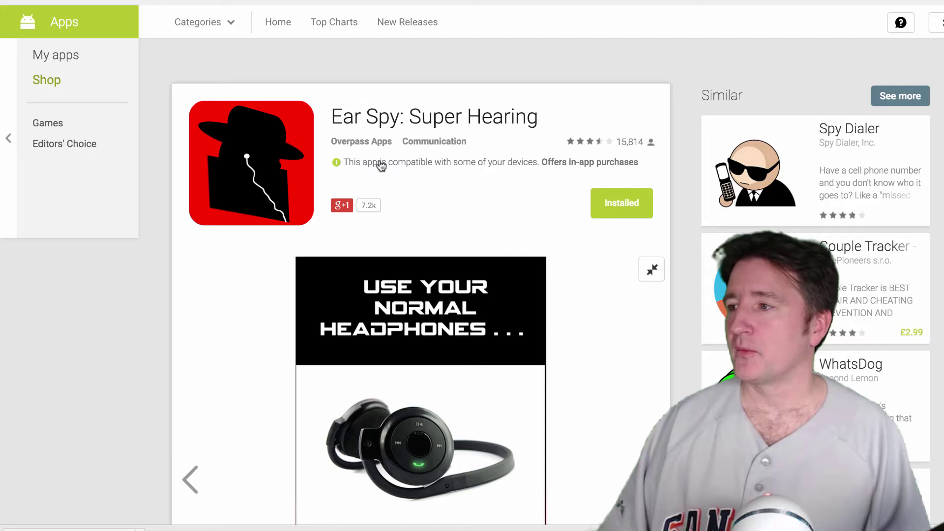
scroll(381, 166, down, 3)
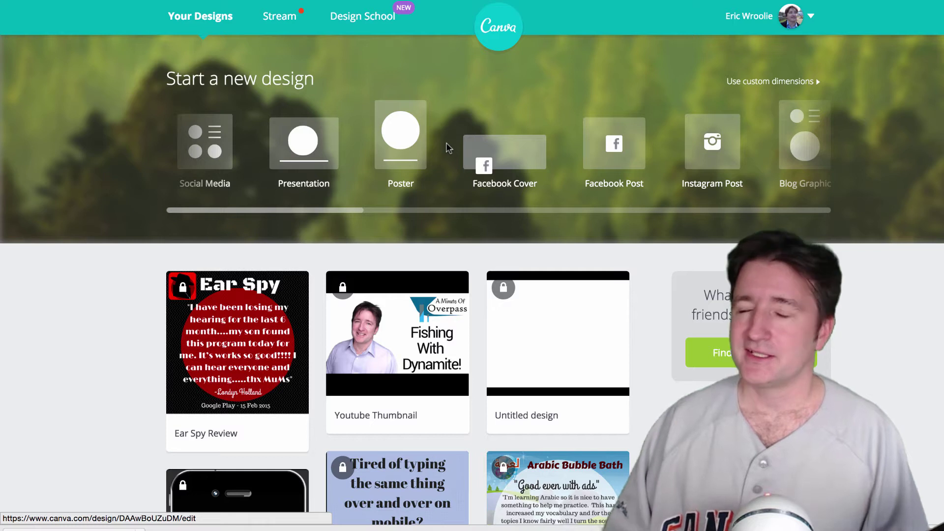
Step: Scroll the new-design carousel, then the Your Designs grid down to Canned Text Screenshots
scroll(451, 147, right, 5)
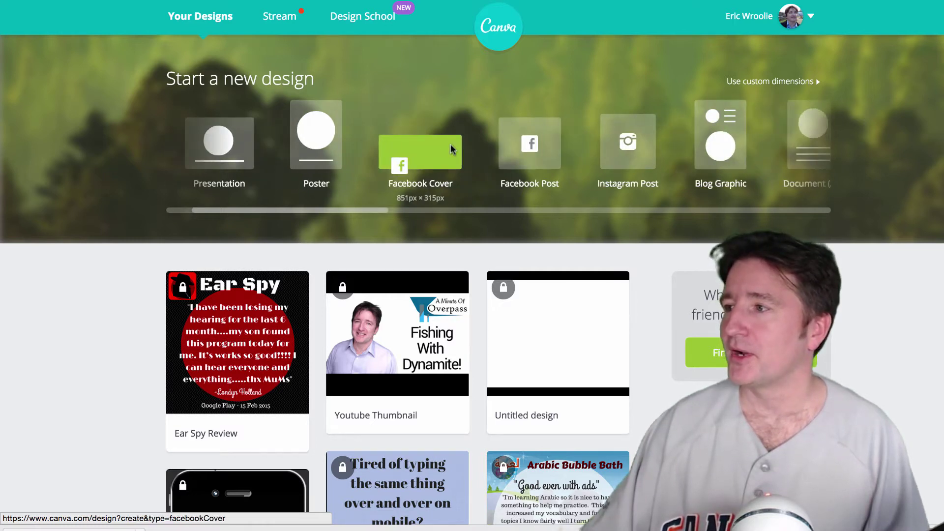
scroll(440, 150, right, 5)
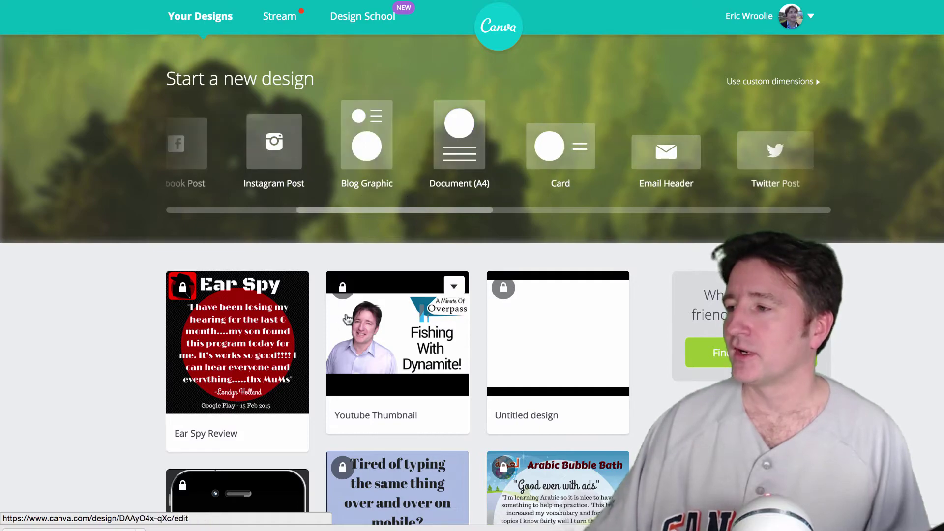
scroll(350, 318, down, 15)
scroll(352, 313, down, 20)
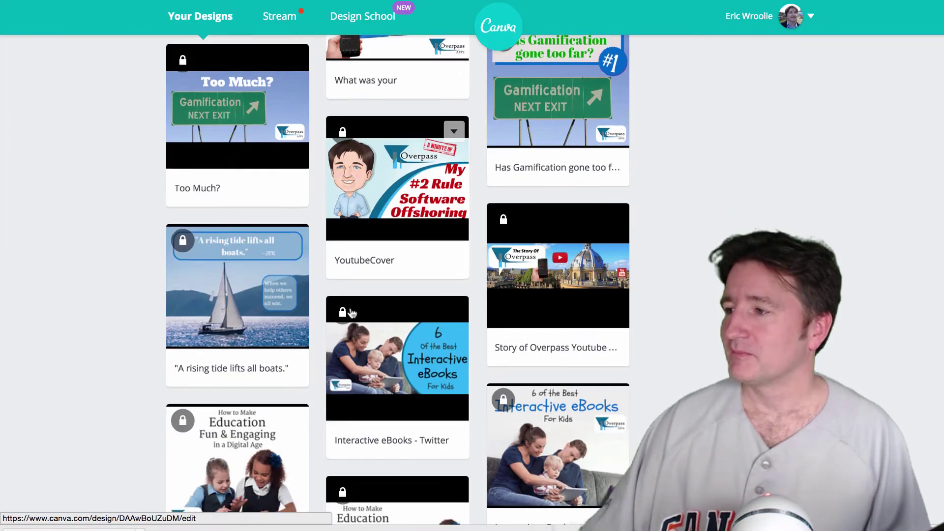
scroll(350, 311, up, 18)
scroll(350, 312, down, 7)
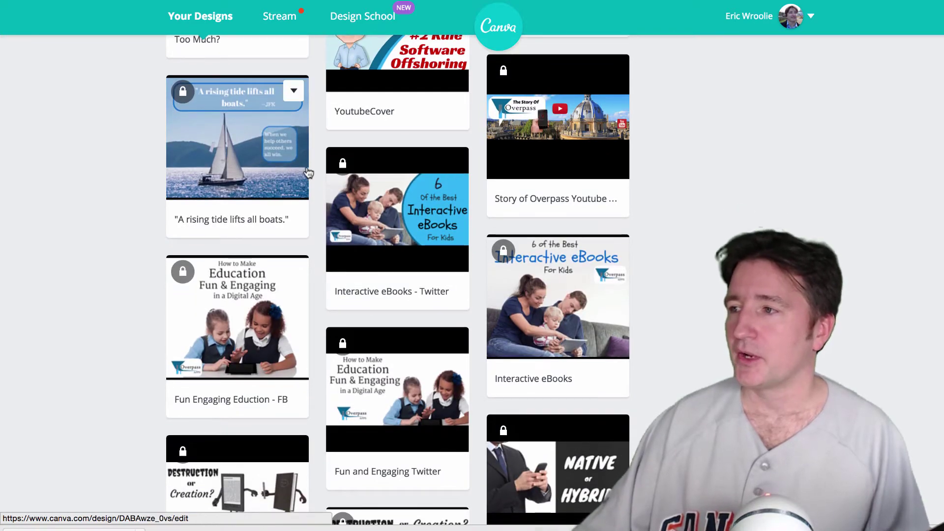
scroll(308, 171, up, 4)
scroll(308, 171, up, 20)
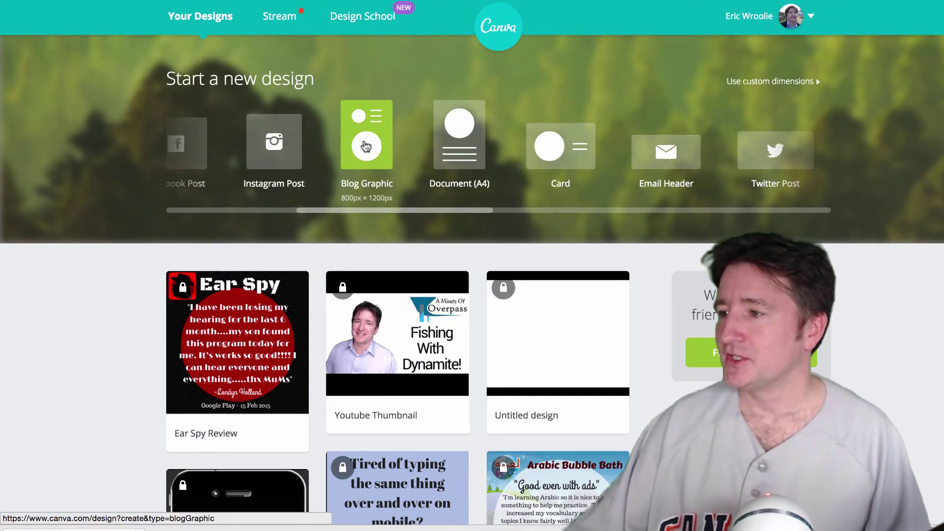
scroll(342, 192, down, 5)
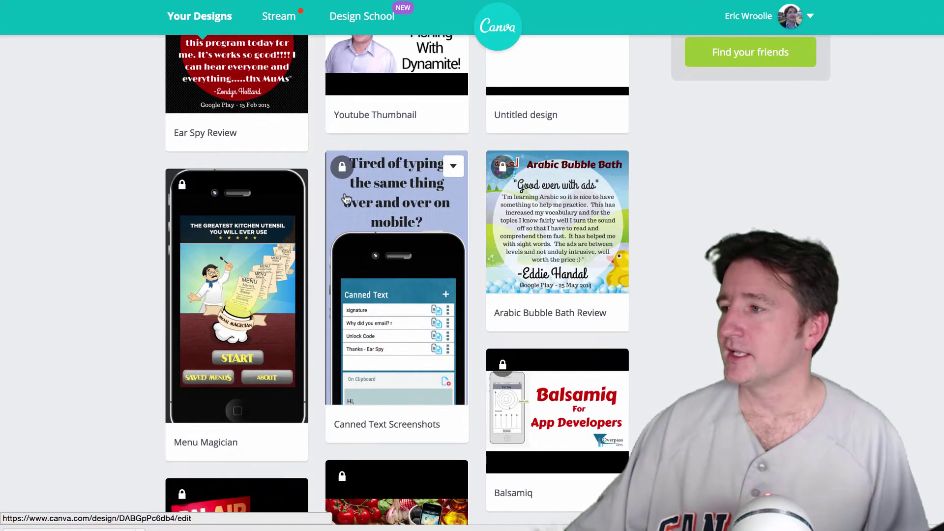
Step: Open Canned Text Screenshots, scroll through its pages, and go back to Your designs
click(343, 192)
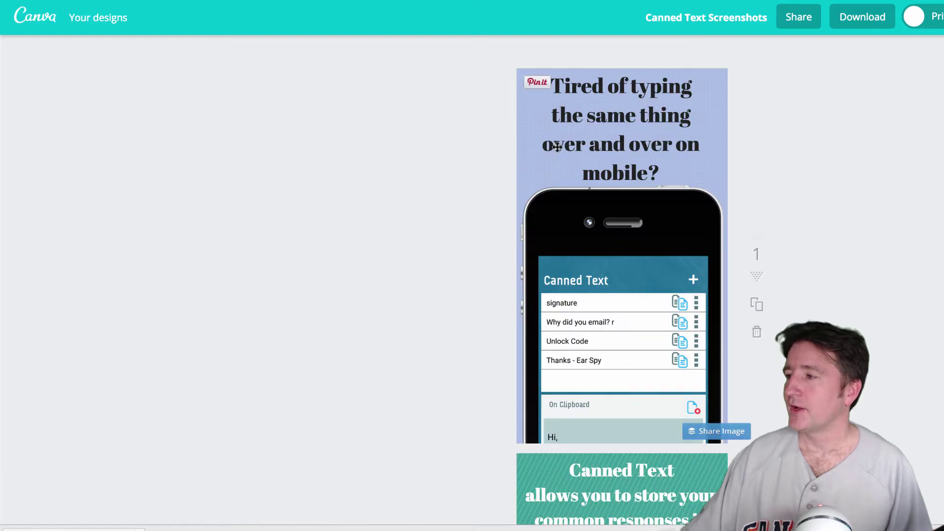
scroll(587, 212, down, 8)
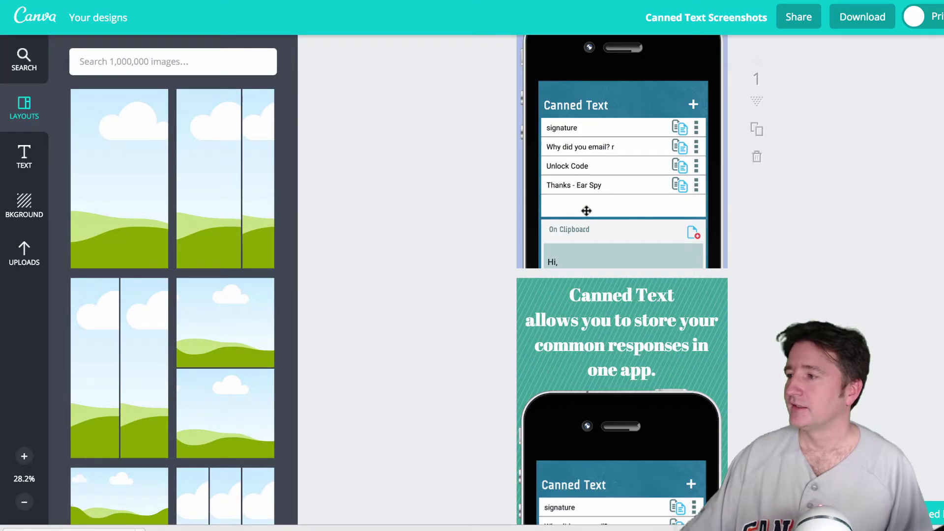
scroll(587, 211, down, 3)
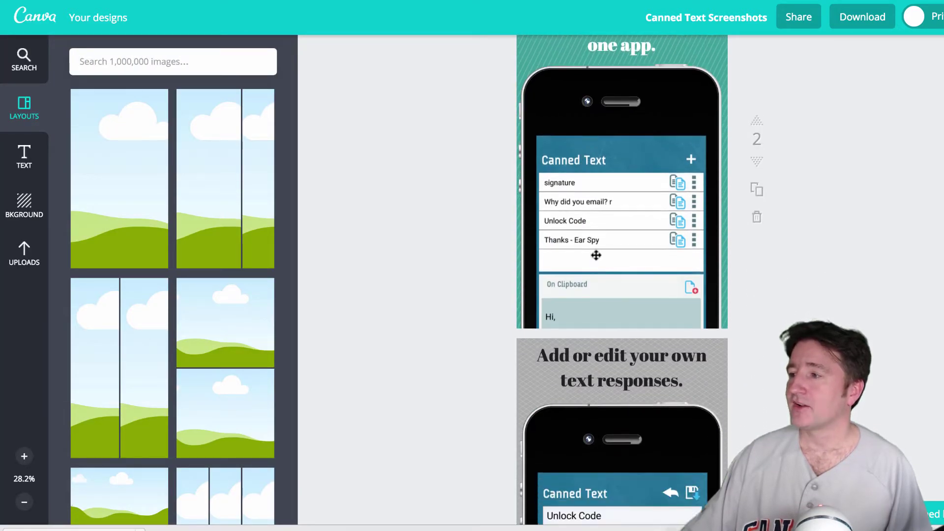
scroll(602, 270, up, 6)
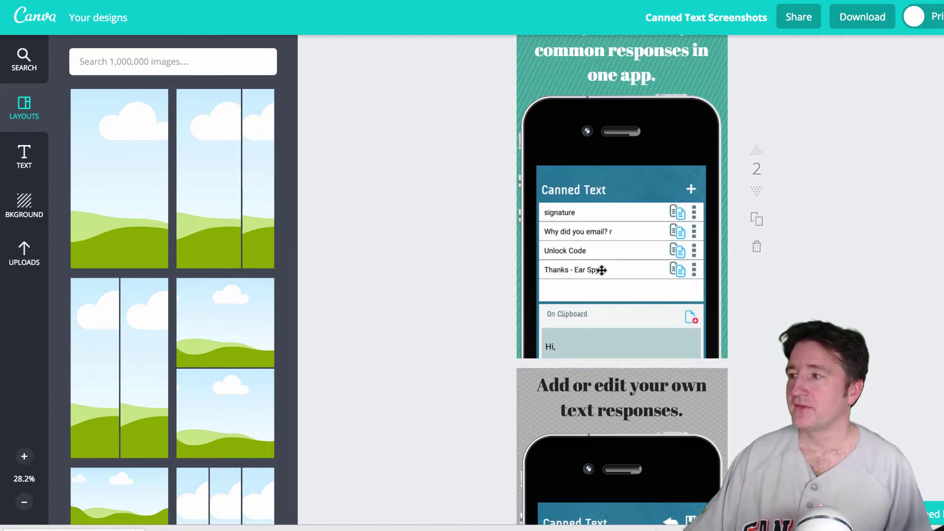
scroll(599, 262, up, 3)
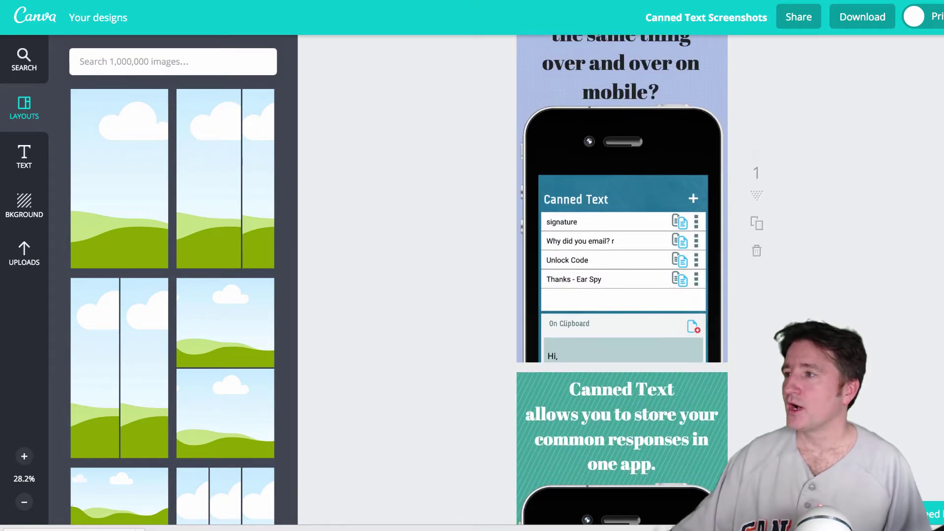
click(98, 17)
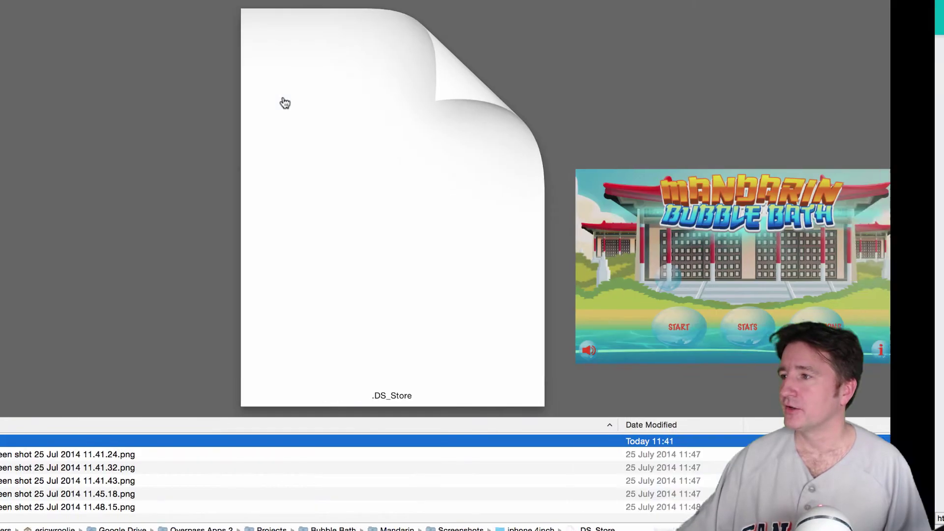
Step: In Finder's full-screen view, preview the title, category menu, in-game and language choice screenshots
scroll(283, 96, right, 3)
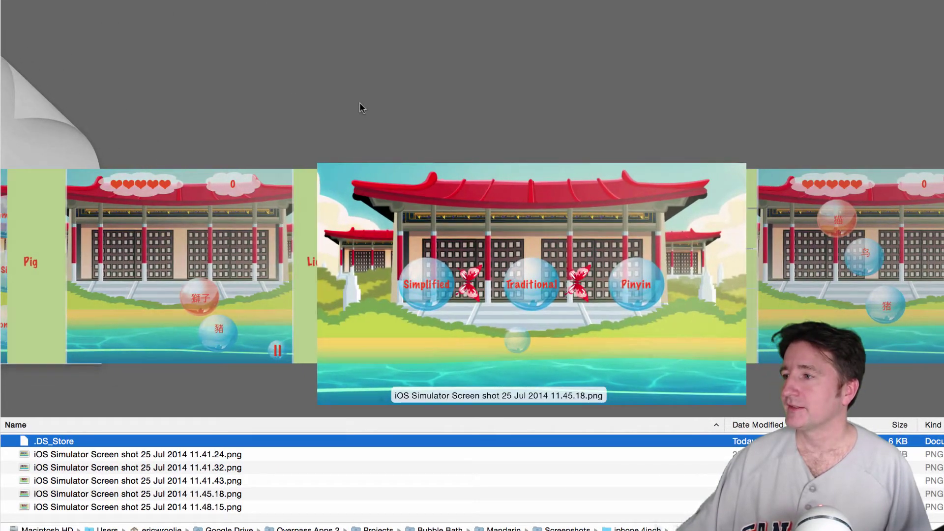
key(ctrl+Left)
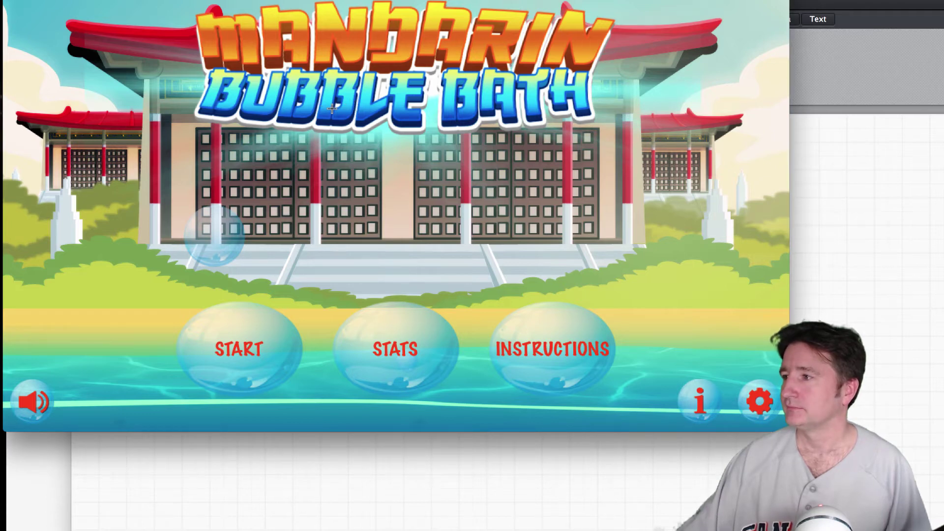
key(ctrl+Right)
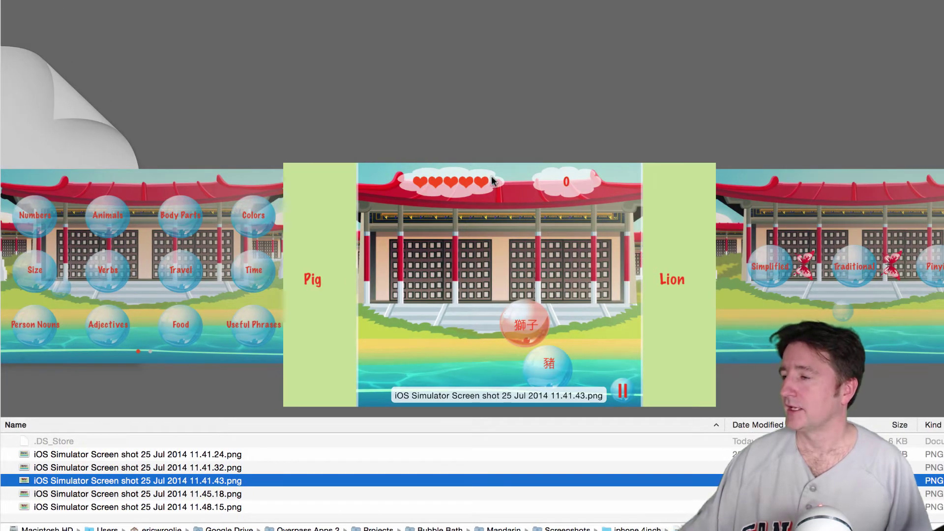
click(255, 455)
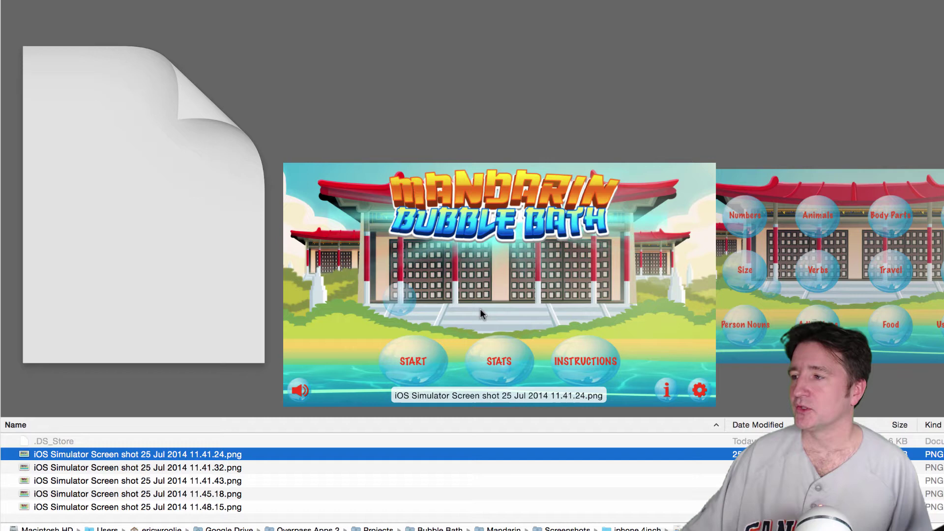
click(313, 467)
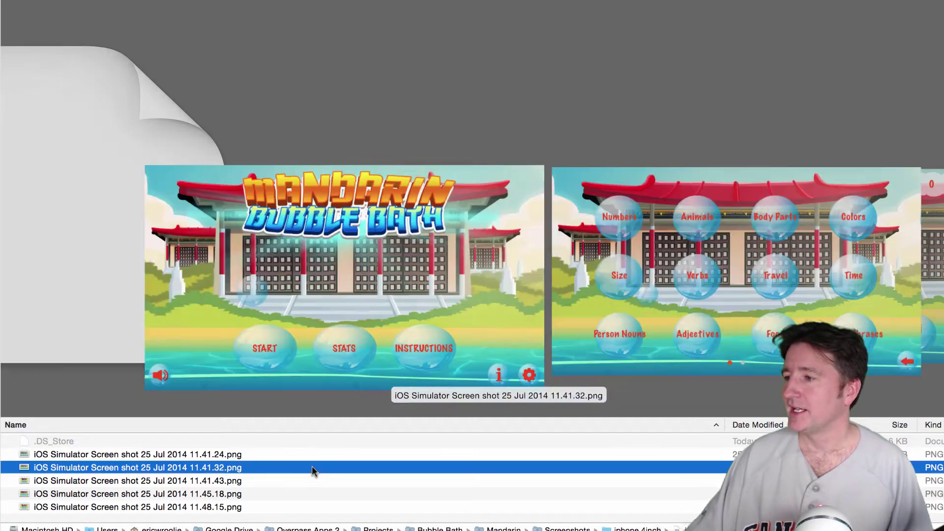
click(294, 485)
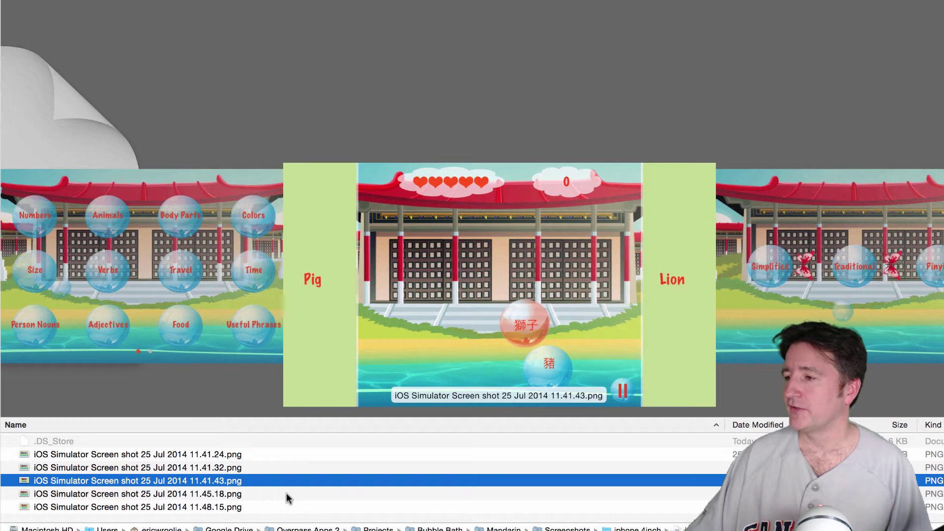
click(286, 493)
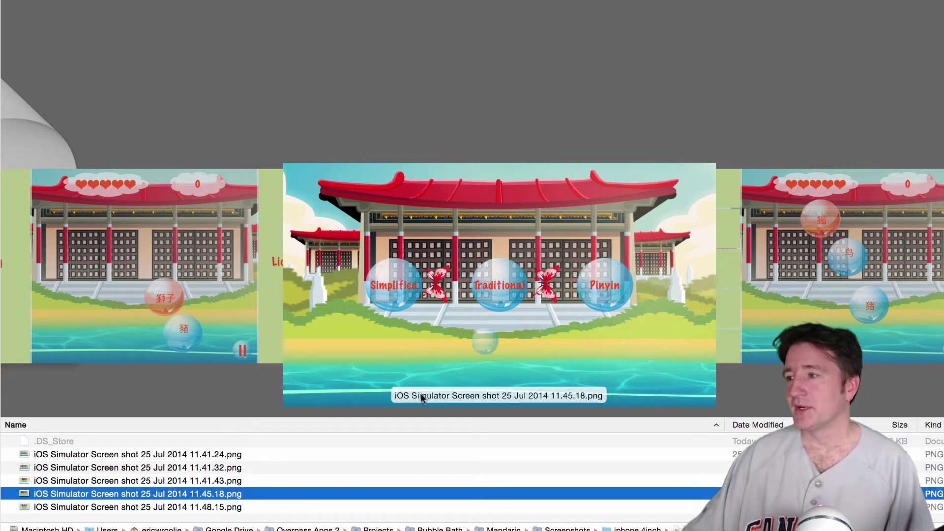
Step: Return from Finder to the Canva Your Designs page
scroll(520, 290, right, 3)
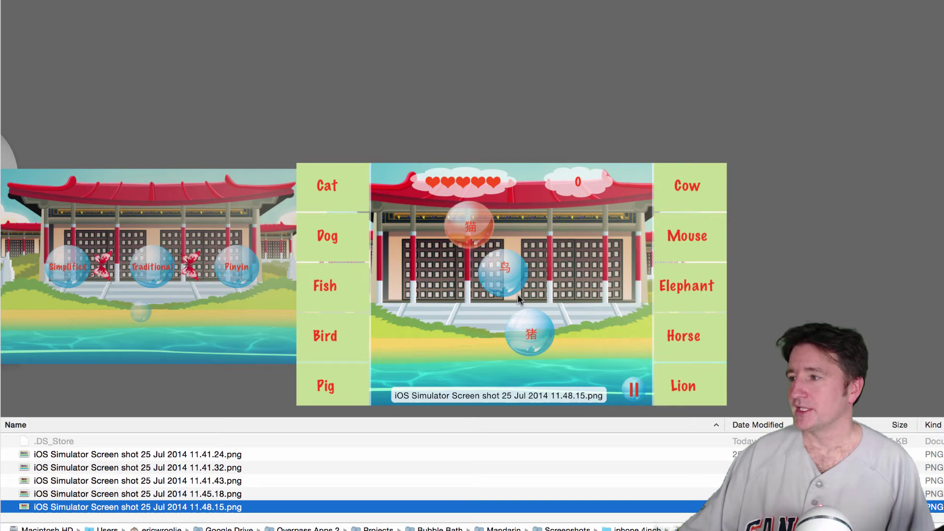
scroll(517, 294, right, 3)
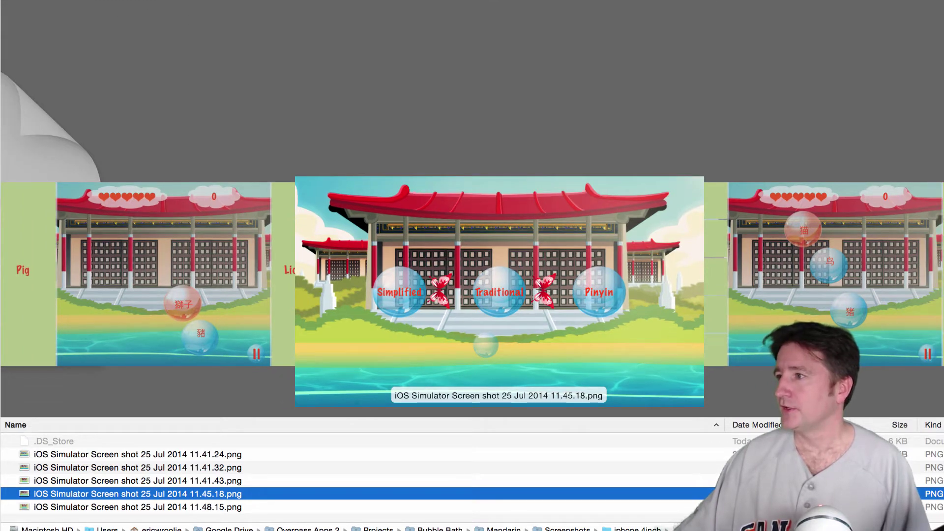
key(ctrl+Left)
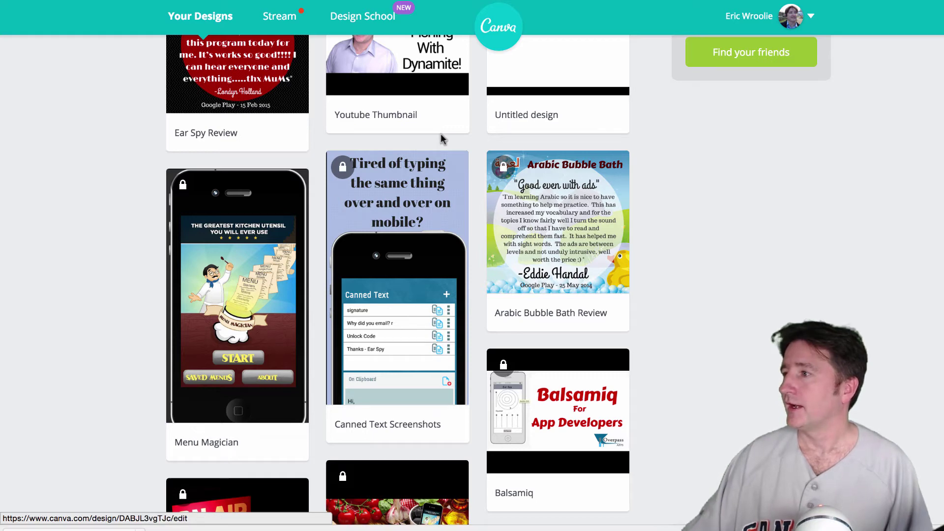
Step: Create a new custom-dimension design 1136 px wide by 640 px high
scroll(153, 155, up, 4)
scroll(152, 148, up, 3)
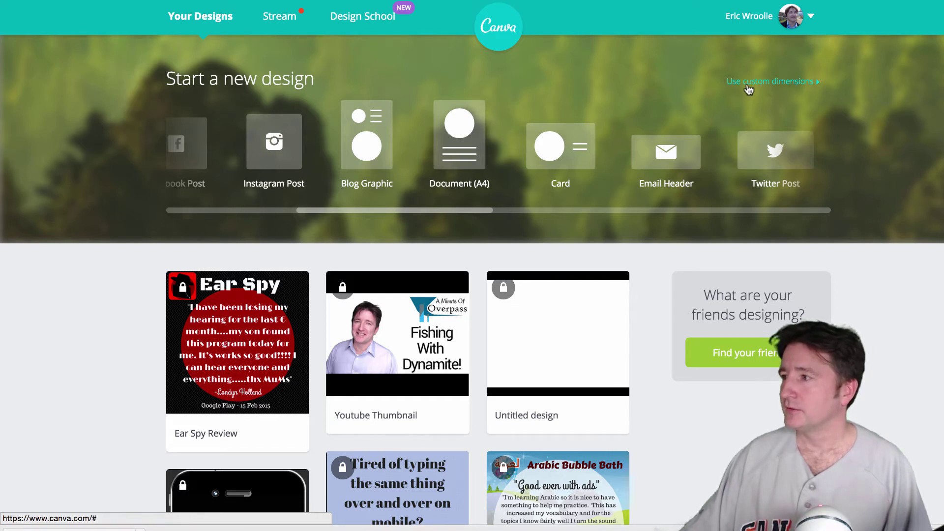
click(748, 82)
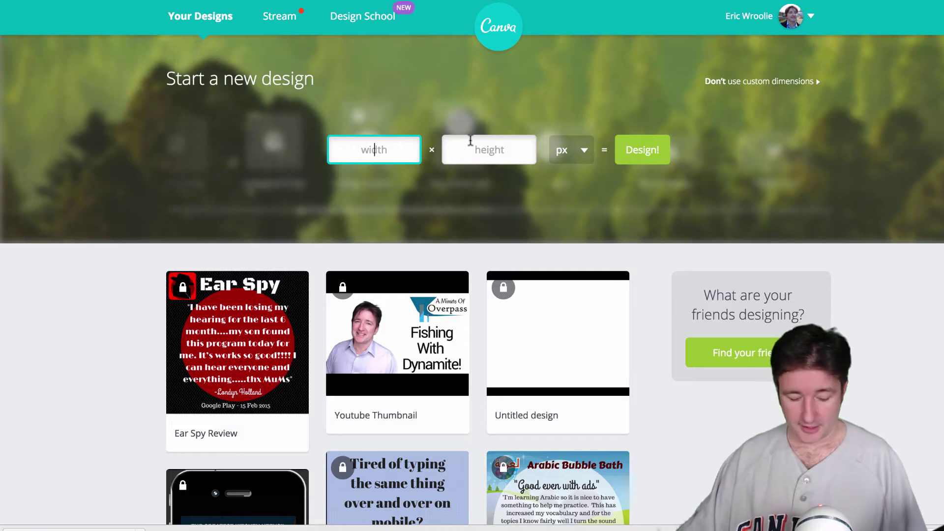
text(1136)
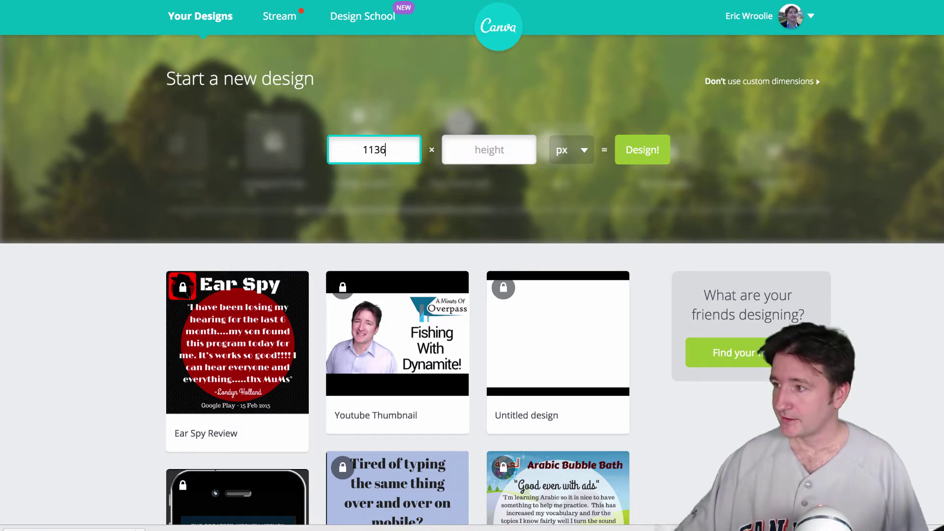
click(499, 152)
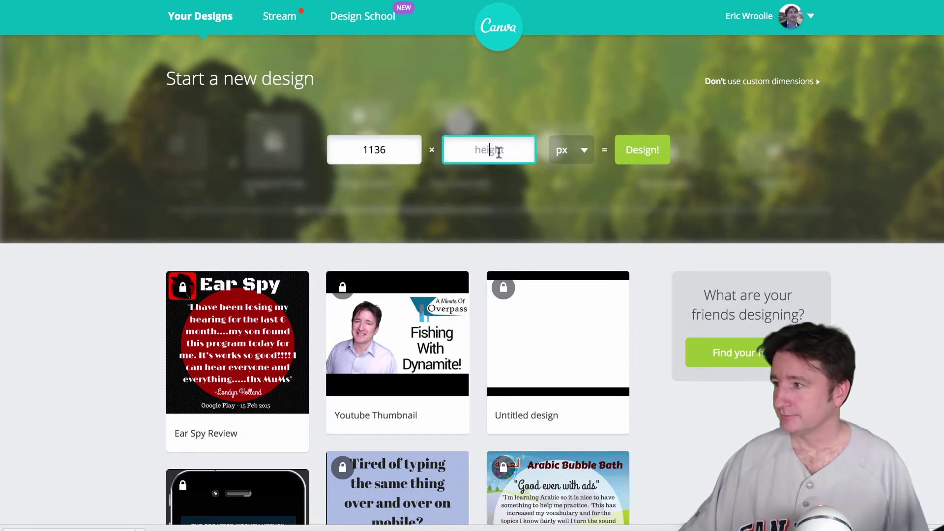
text(640)
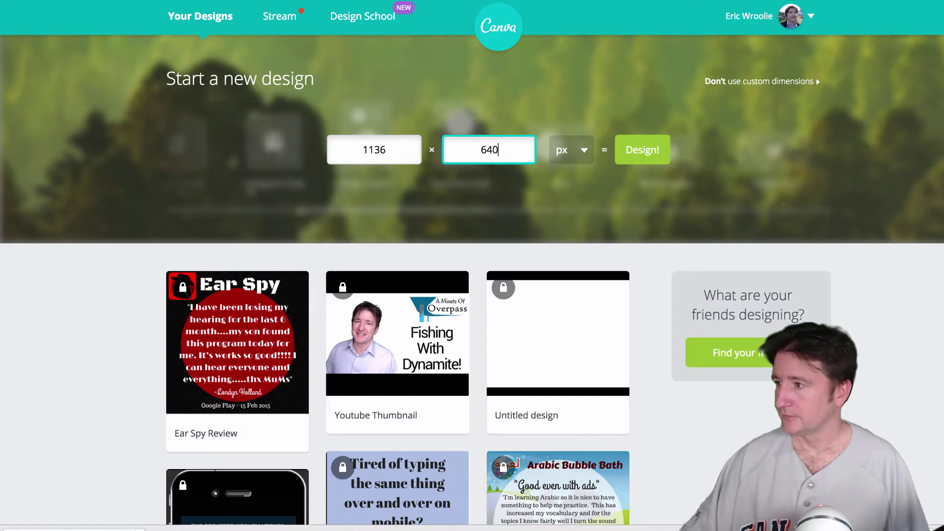
click(639, 154)
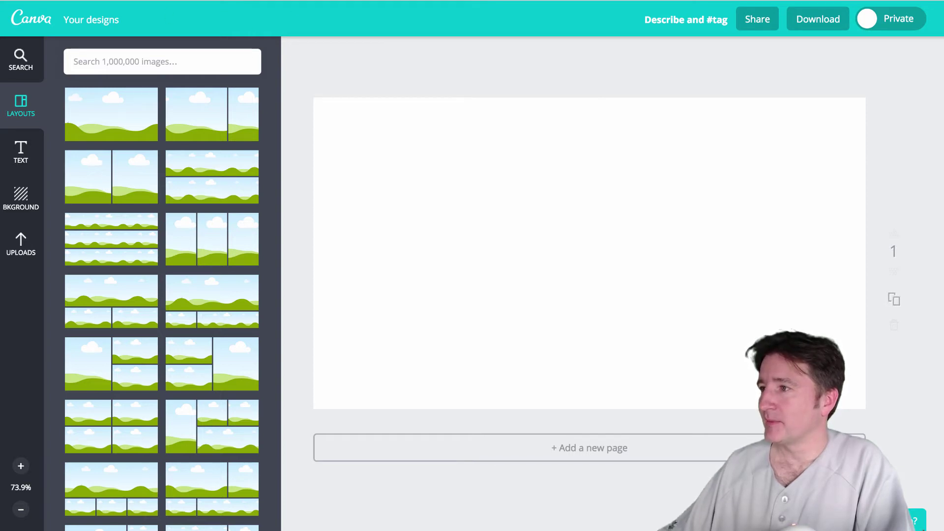
Step: Drag the 11.41.24 title-screen screenshot from Finder into Canva's Uploads panel, then maximize Chrome
click(20, 253)
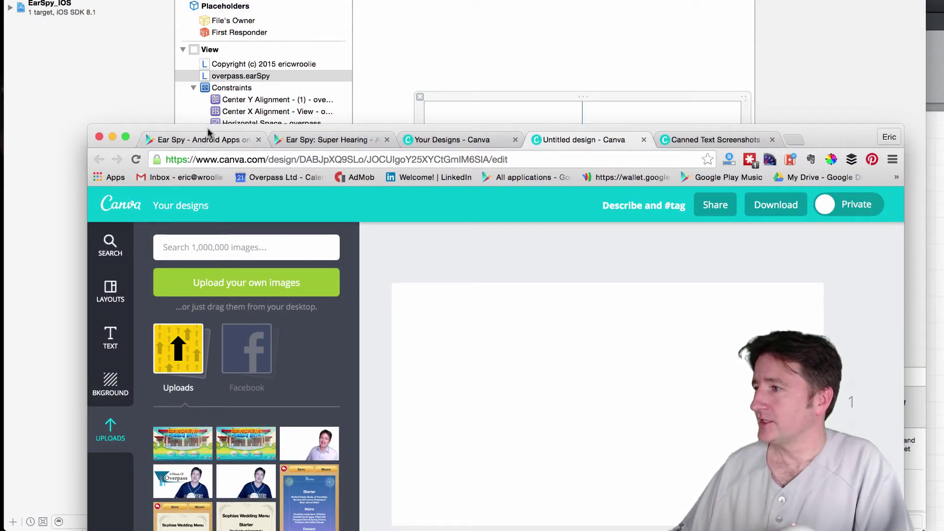
drag(215, 135, 312, 26)
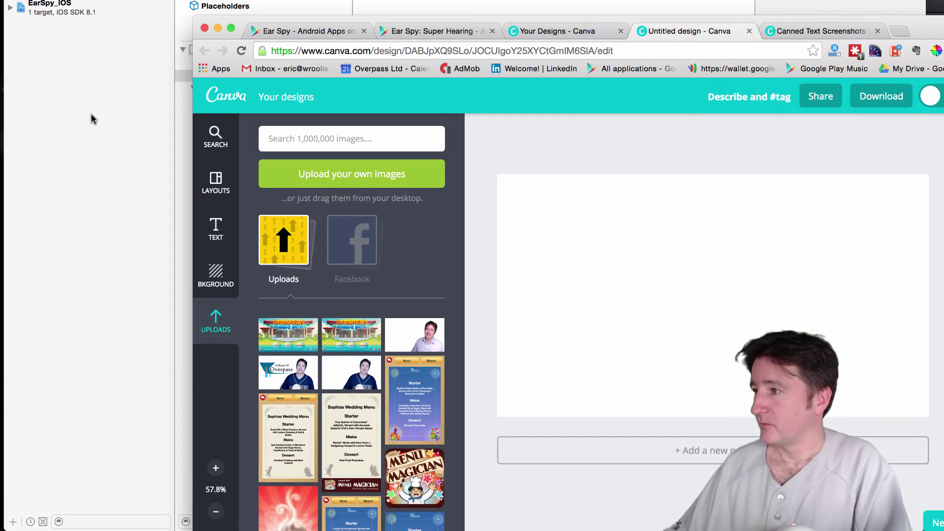
key(F12)
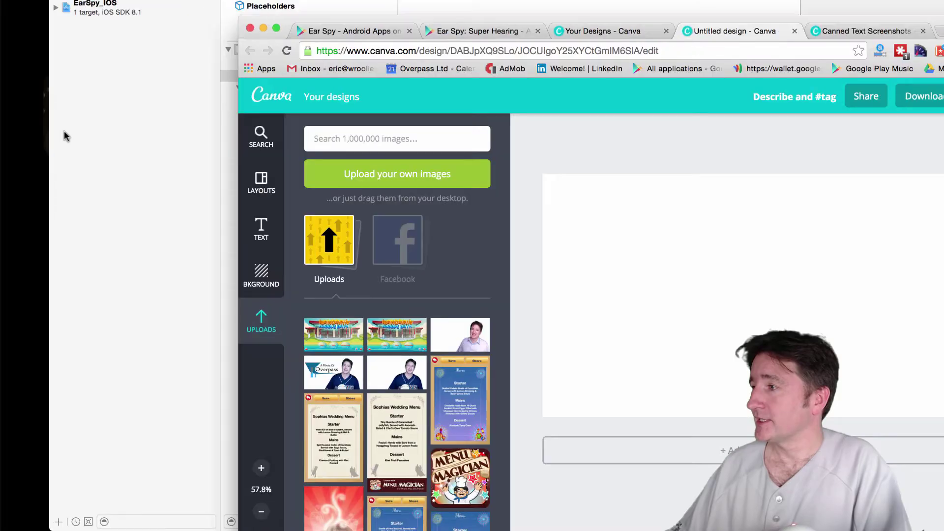
key(F12)
key(ctrl+Right)
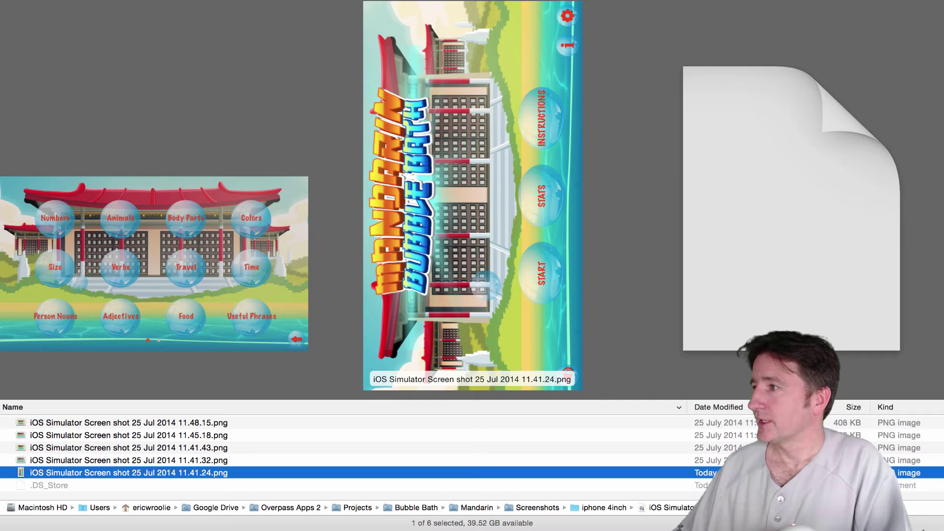
key(ctrl+super+f)
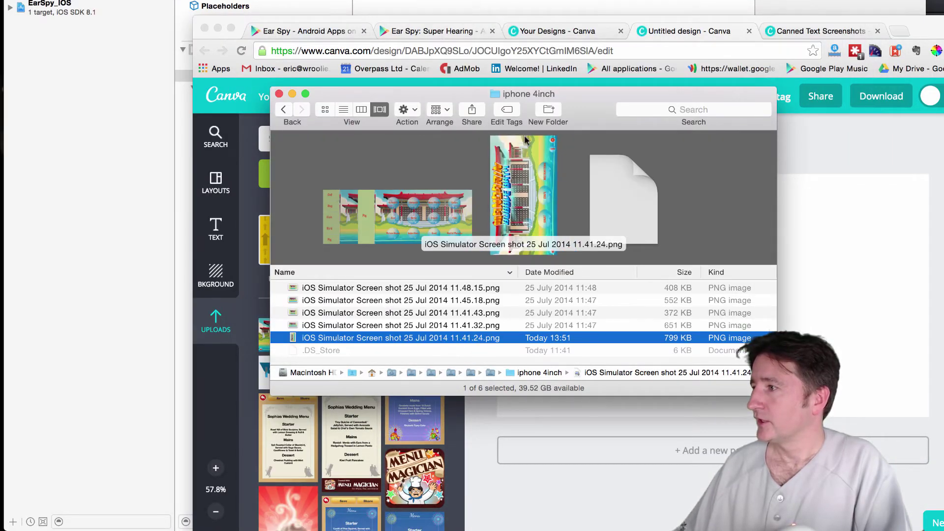
drag(519, 164, 358, 444)
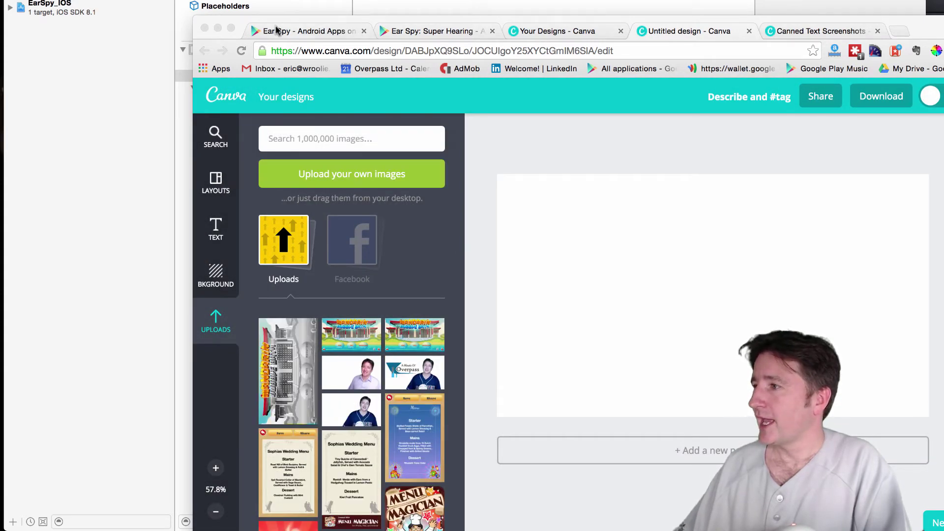
click(232, 30)
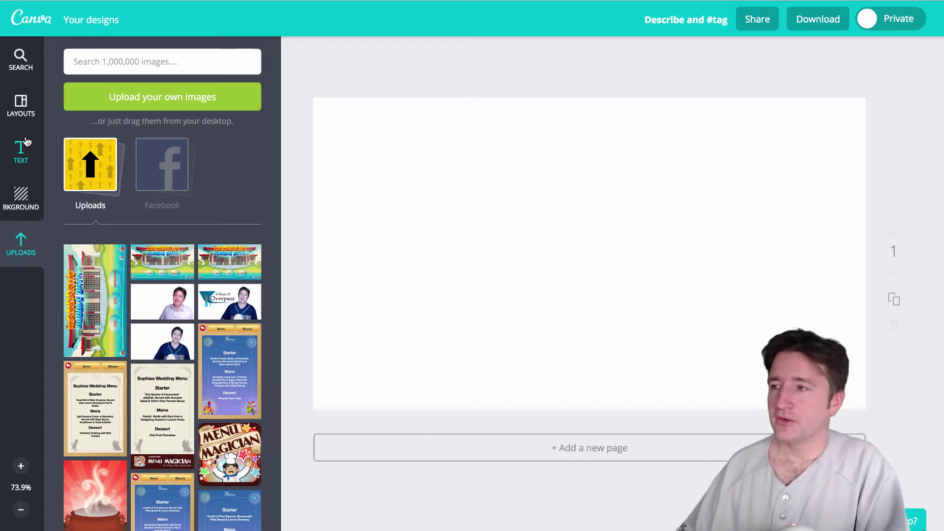
Step: Search Canva's images for 'china'
click(136, 63)
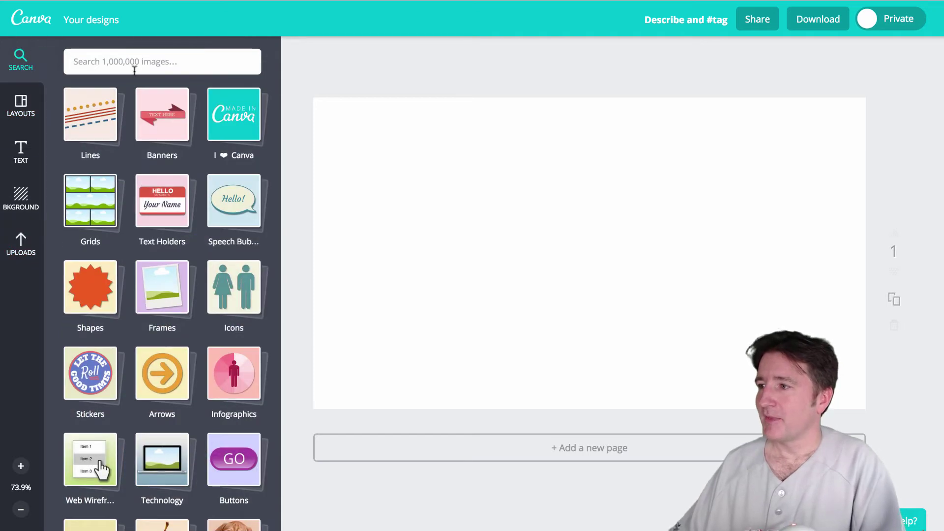
click(134, 70)
text(c)
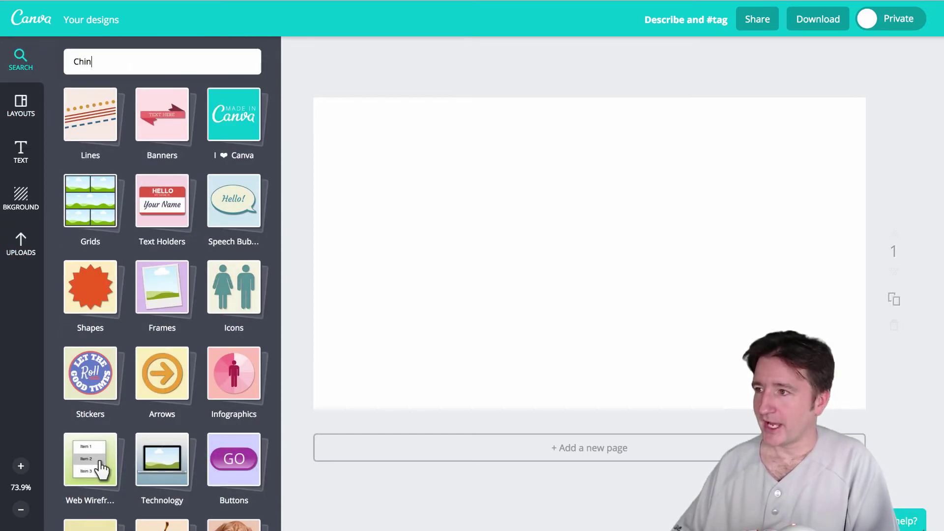
text(hina)
key(Return)
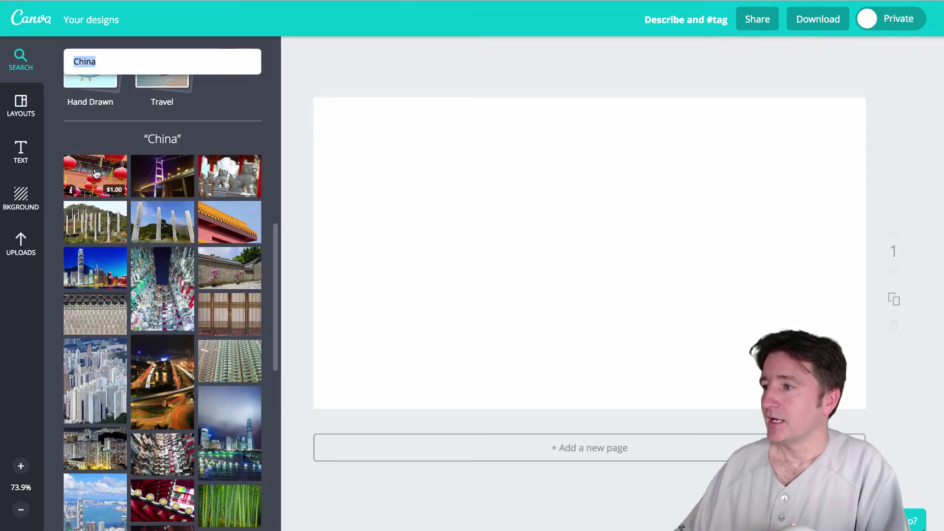
Step: Place the red lantern photo on the page and resize it to cover the whole page
drag(95, 173, 490, 184)
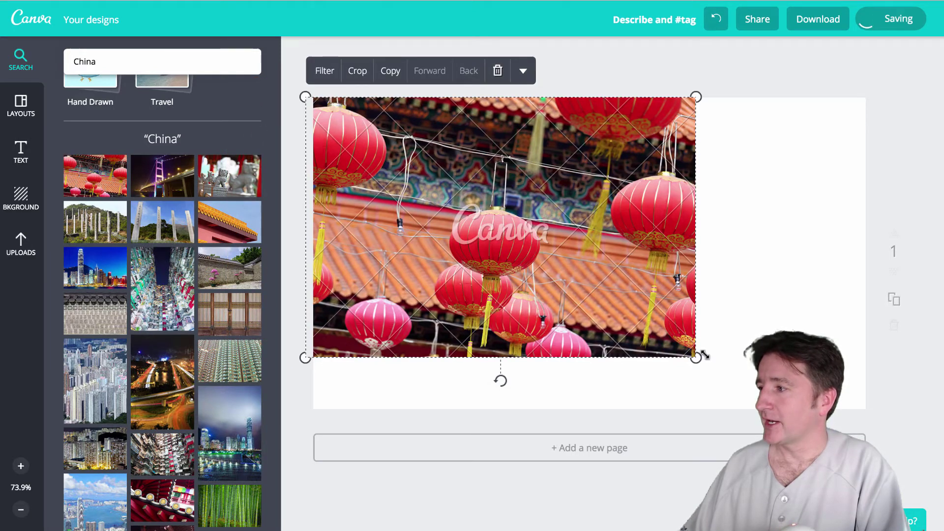
drag(696, 358, 900, 433)
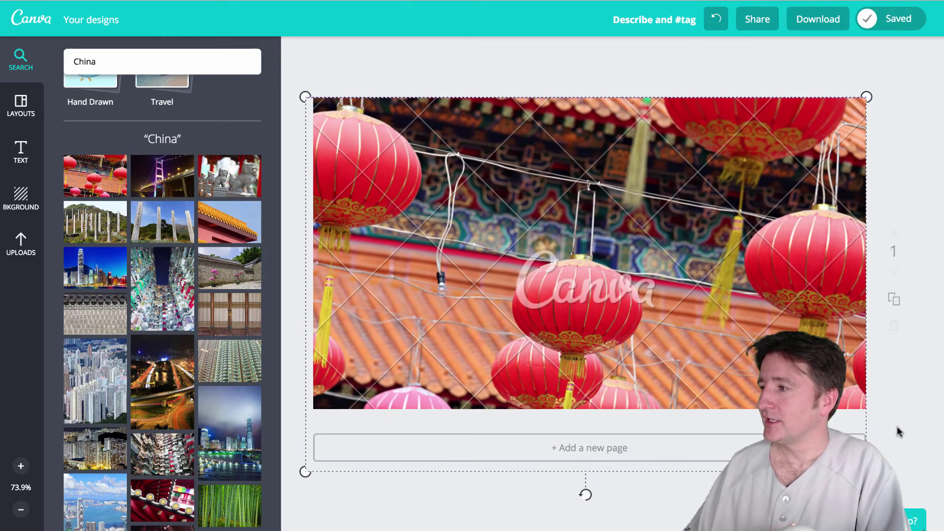
drag(712, 347, 660, 319)
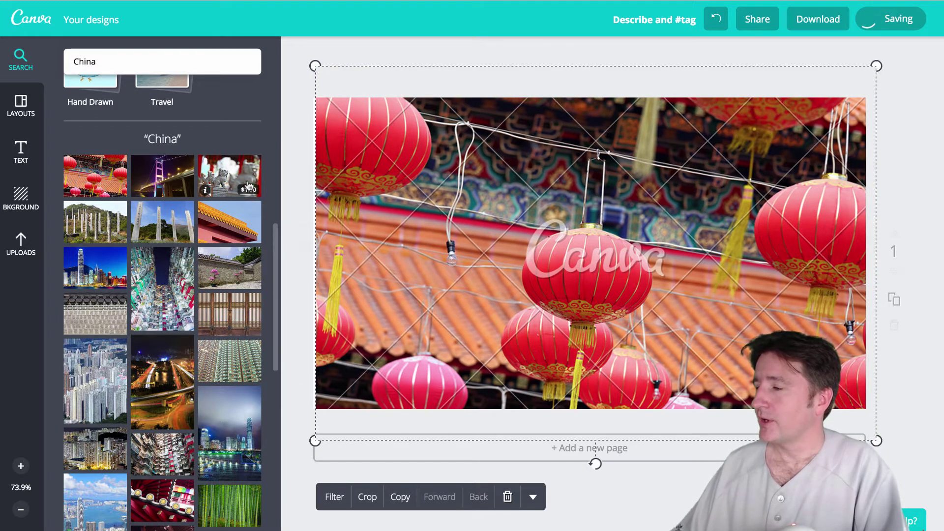
double_click(101, 61)
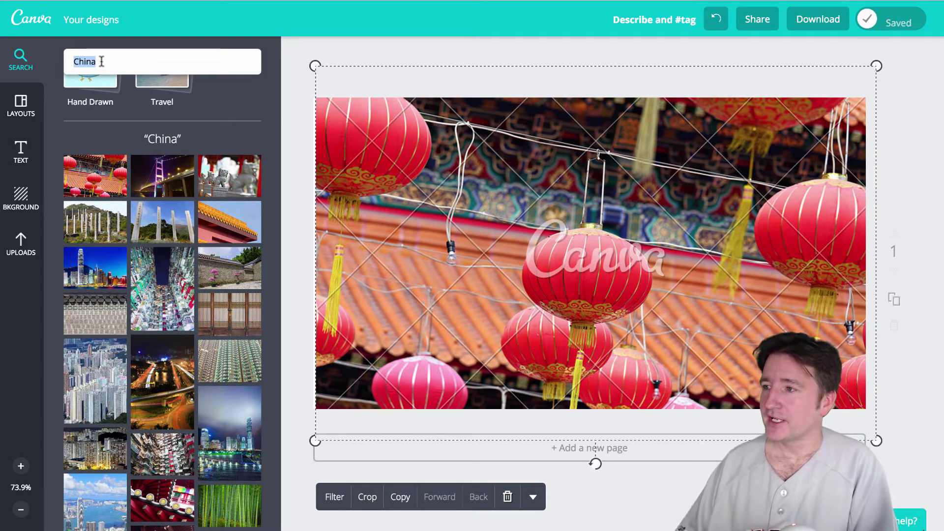
Step: Search for 'iphone' and place the black phone mockup over the lantern background
key(BackSpace)
text(iphon)
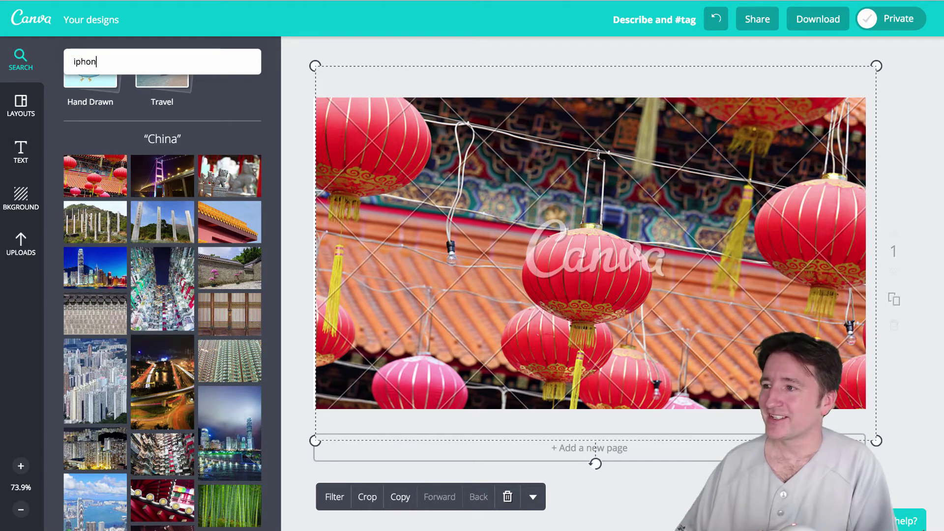
text(e)
key(Return)
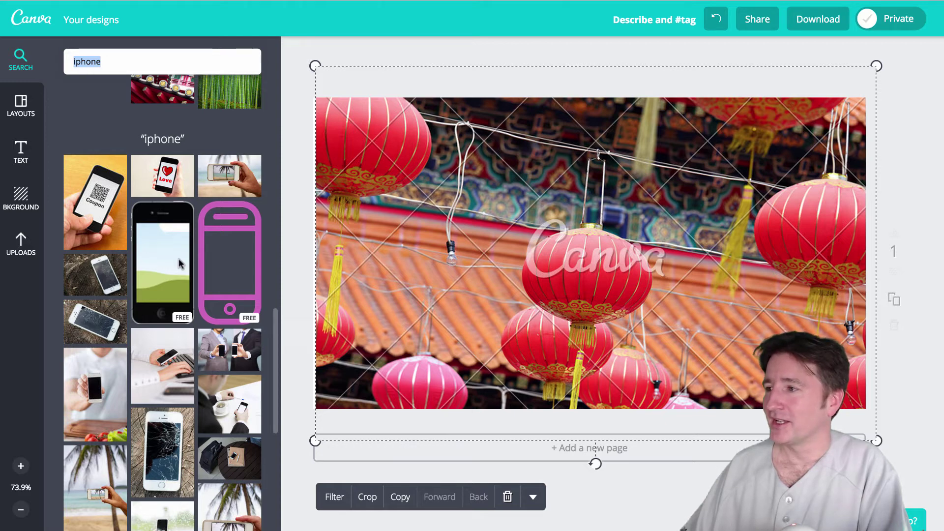
drag(161, 265, 506, 251)
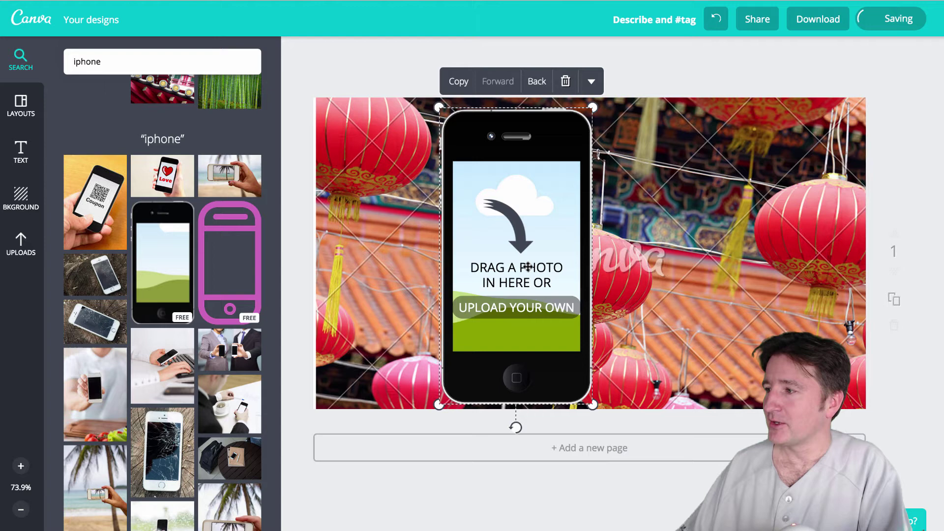
click(21, 246)
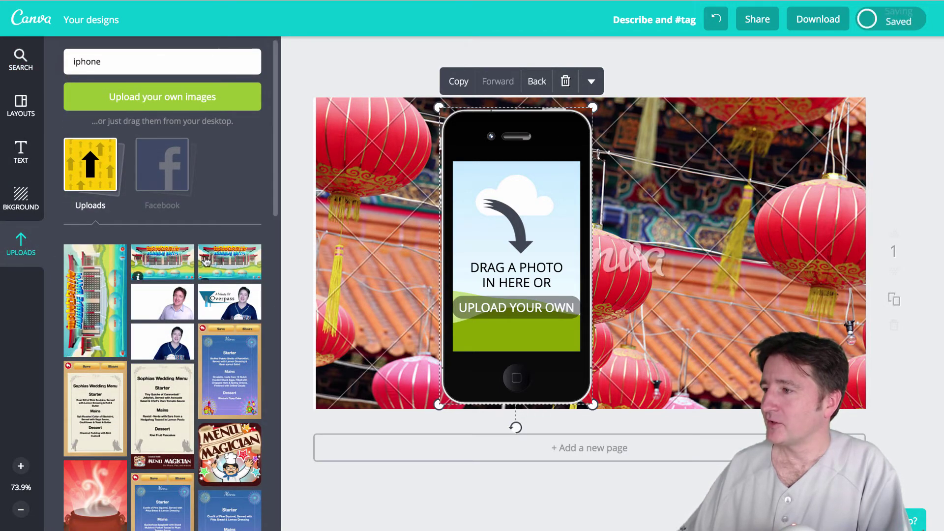
Step: Drop the Mandarin Bubble Bath screenshot into the phone frame and shift the phone up and right
drag(84, 294, 491, 276)
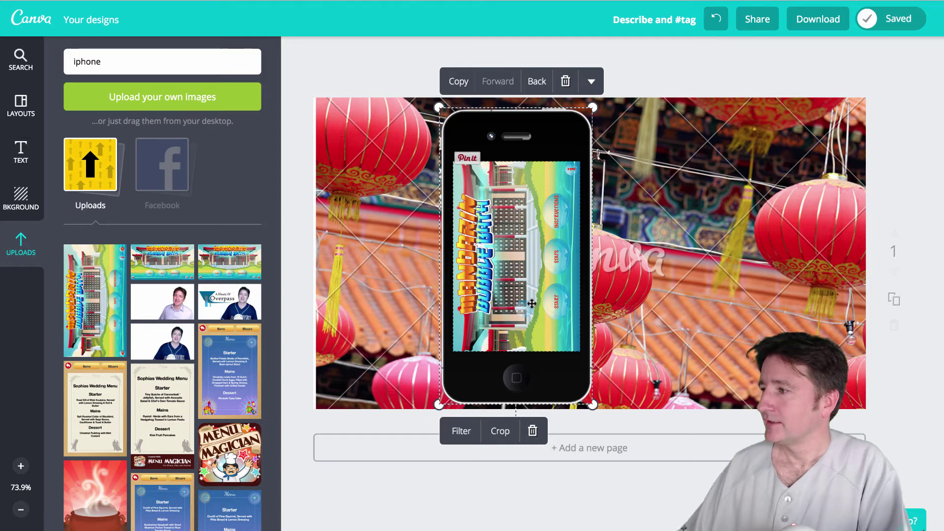
click(521, 307)
drag(521, 307, 527, 273)
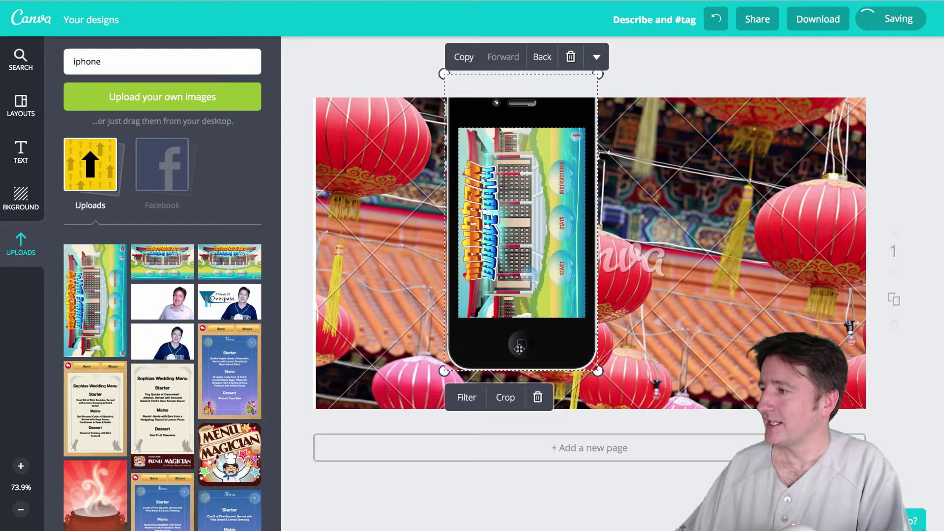
drag(520, 349, 571, 361)
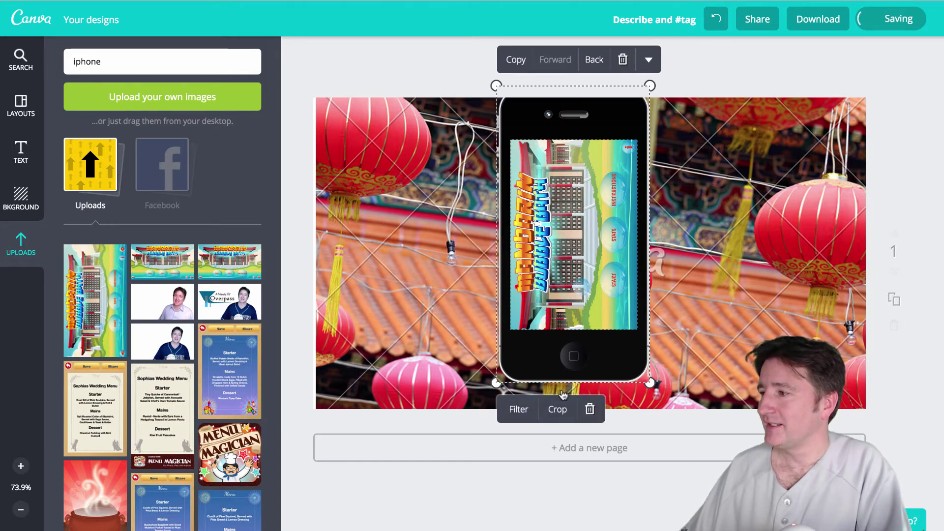
Step: Tilt the phone about 25° clockwise and enlarge it past the page's bottom edge
drag(564, 396, 409, 290)
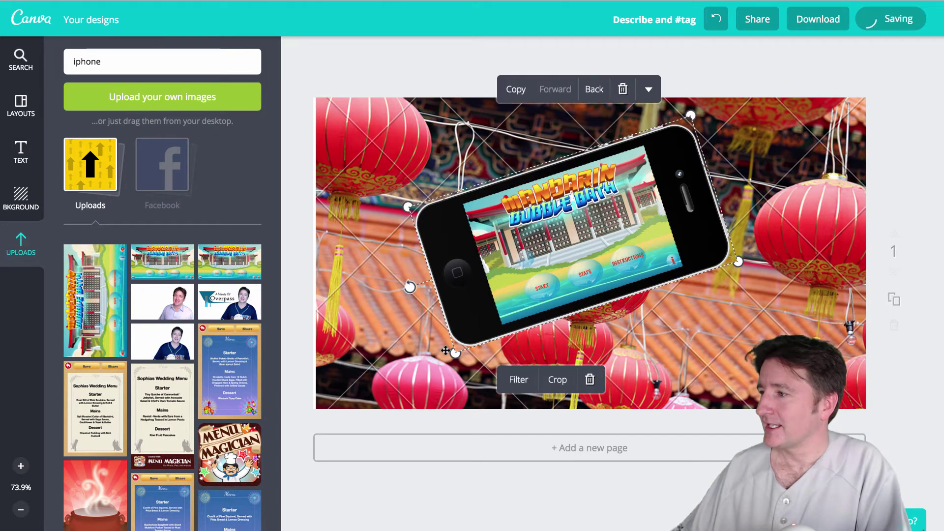
drag(451, 354, 346, 463)
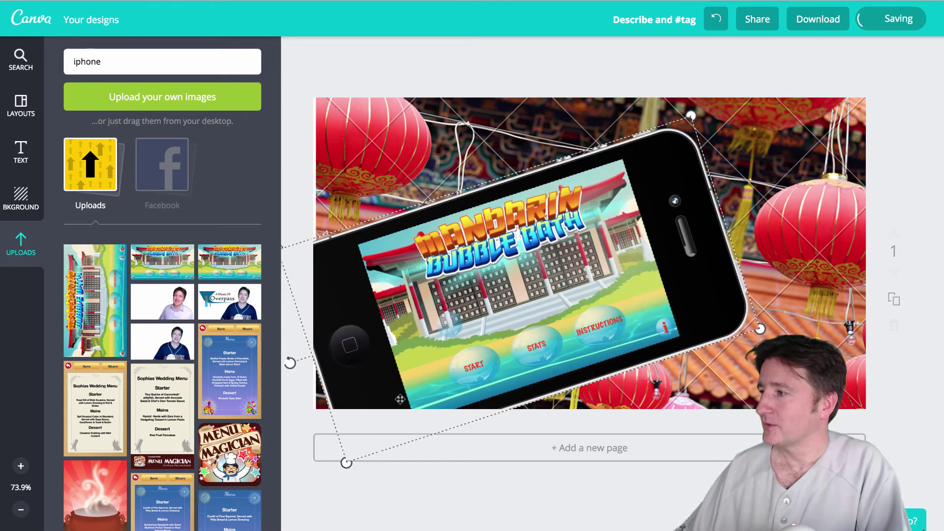
drag(314, 345, 375, 267)
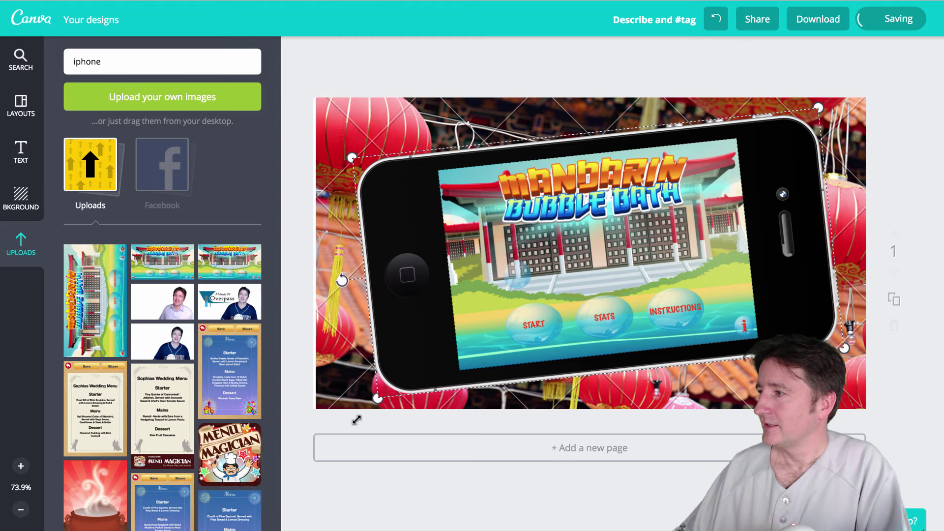
mouse_move(356, 419)
mouse_down()
mouse_move(333, 428)
mouse_move(349, 417)
mouse_up()
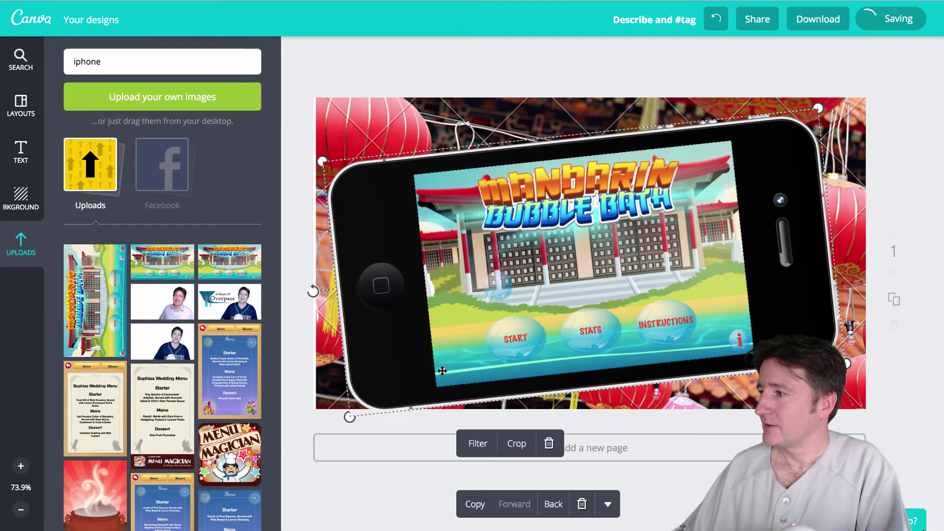
drag(411, 364, 442, 406)
click(350, 385)
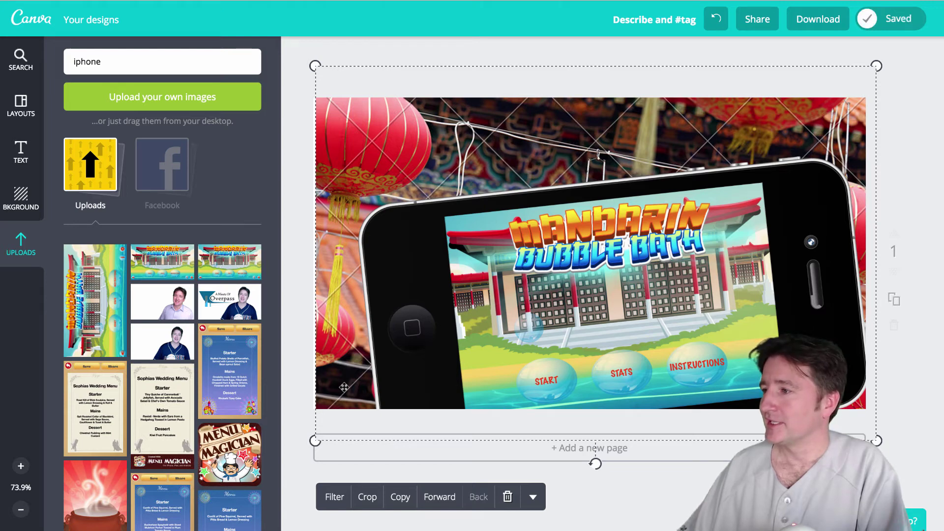
Step: Blur the lantern background photo to +22 with the advanced filter Blur slider
drag(344, 387, 338, 387)
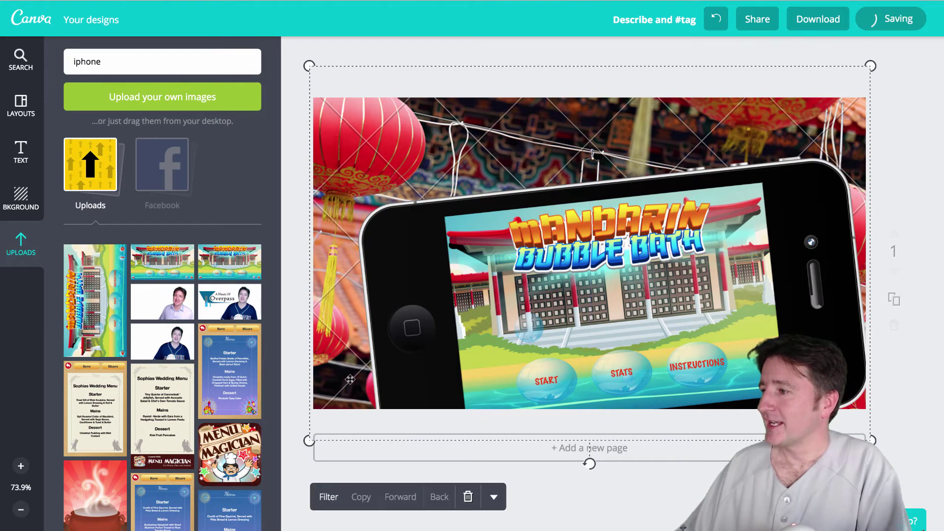
click(339, 493)
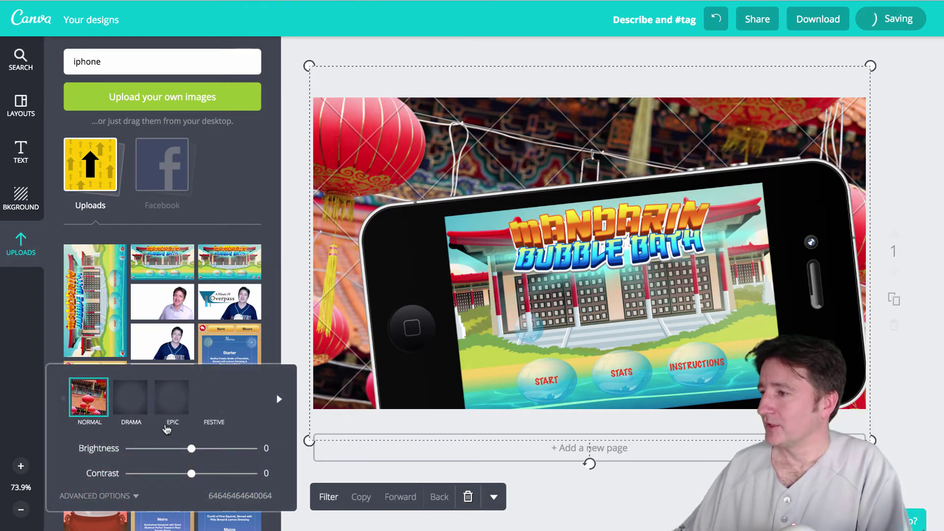
click(120, 494)
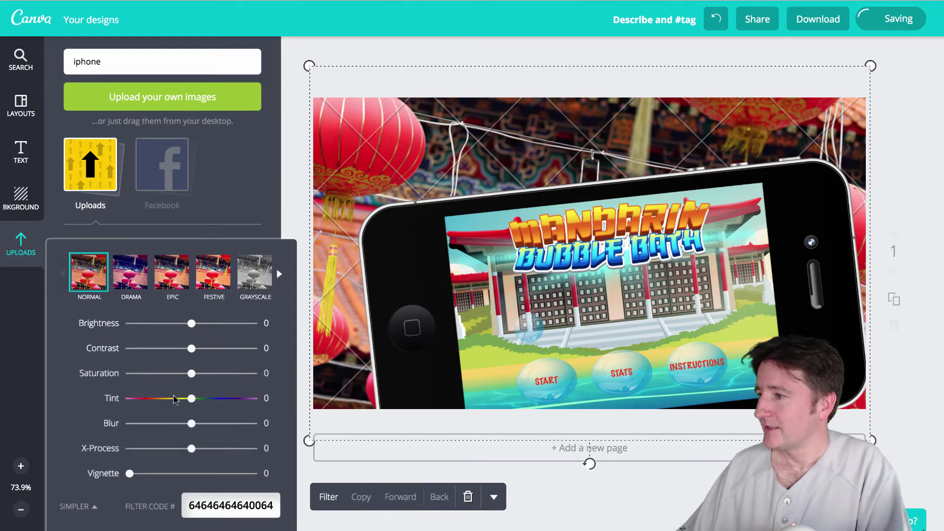
mouse_move(206, 428)
mouse_down()
mouse_move(220, 428)
mouse_move(205, 428)
mouse_up()
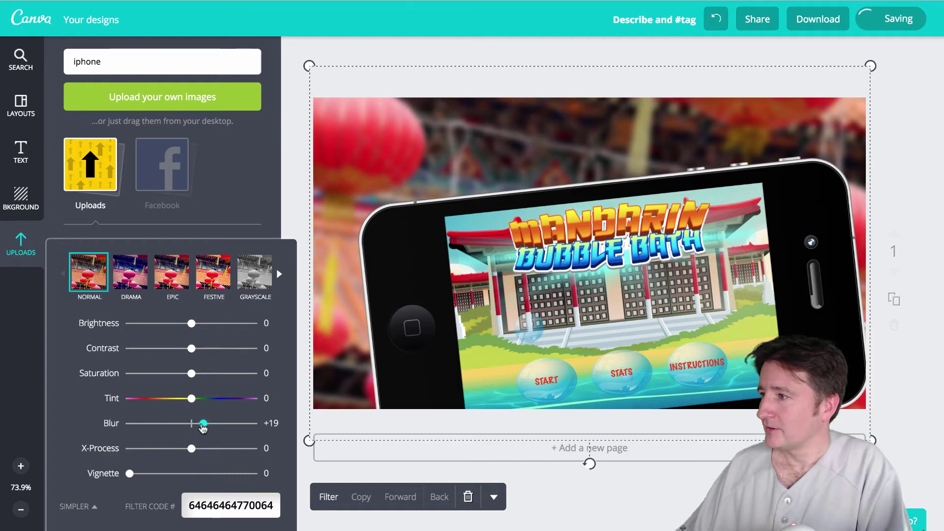
drag(201, 429, 206, 429)
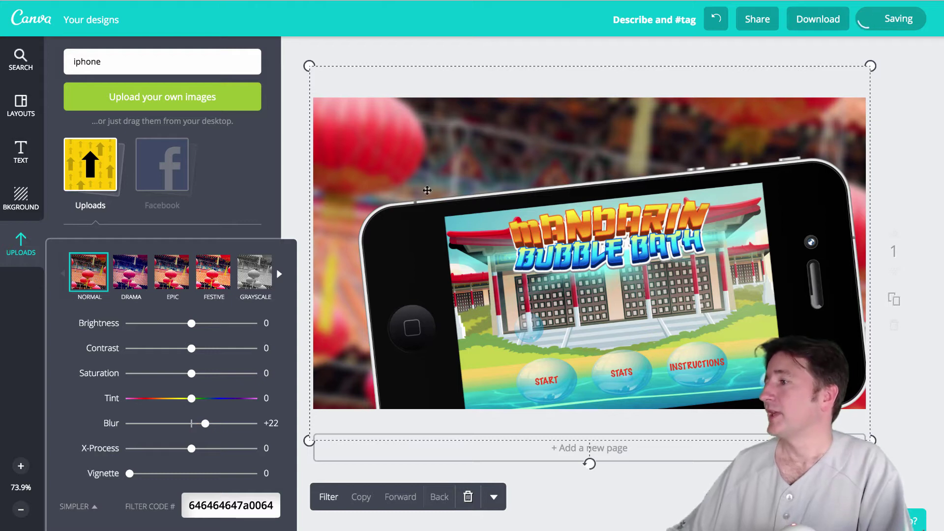
click(20, 150)
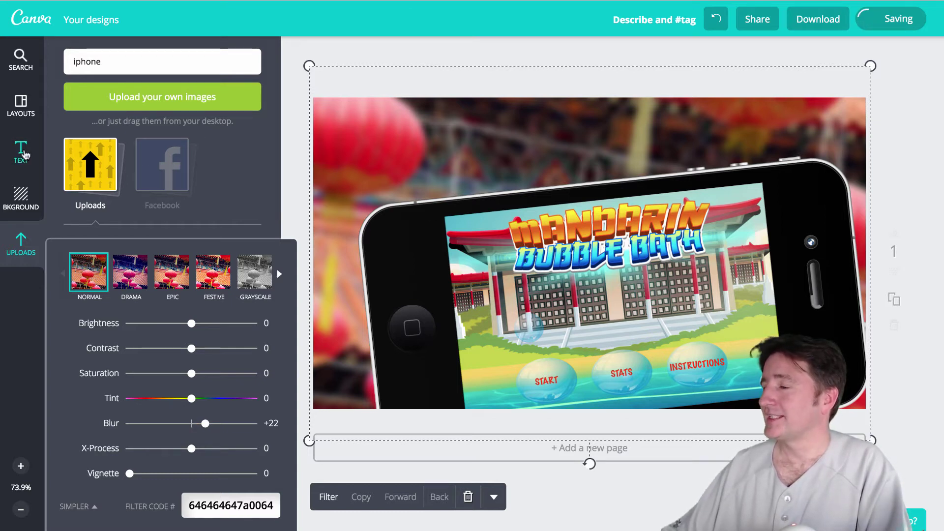
Step: Add a white heading reading 'The Best Mandarin Game in the World'
drag(142, 108, 397, 145)
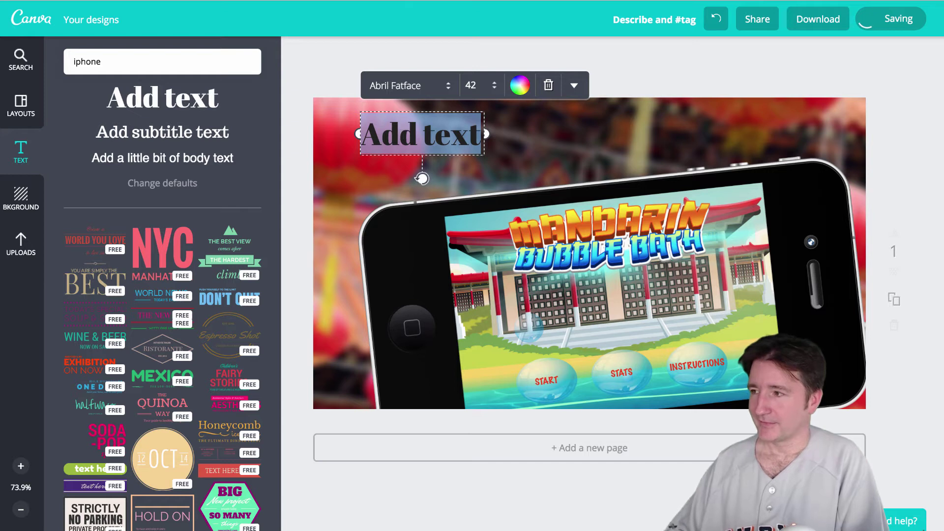
text(The)
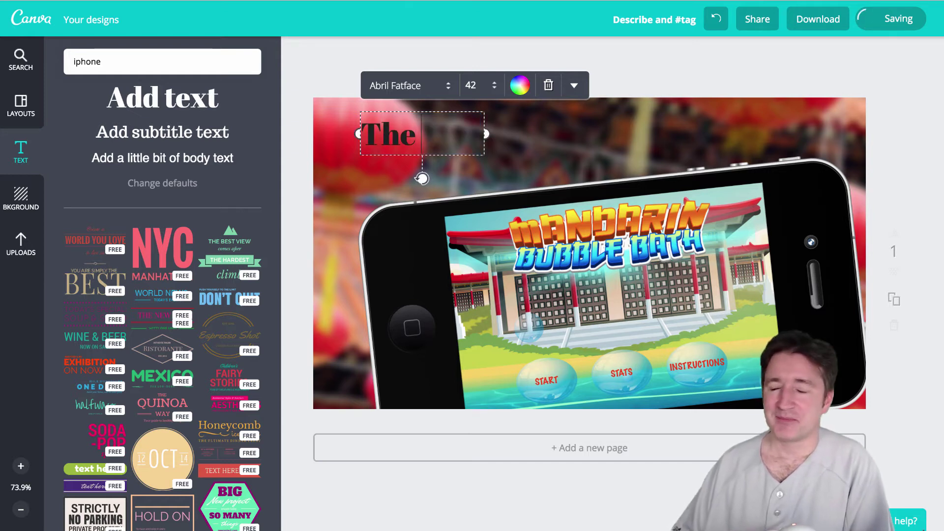
text( Be)
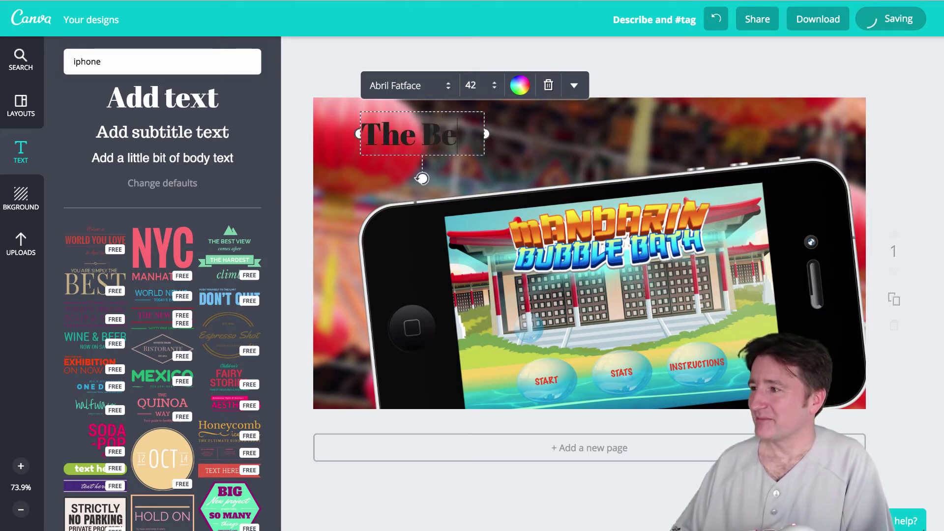
text(st Mandar)
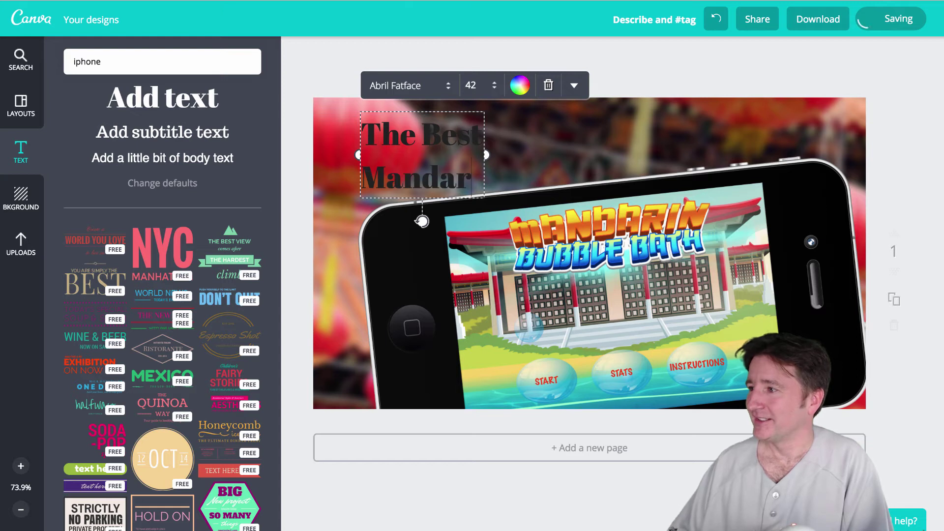
text(in Game in the)
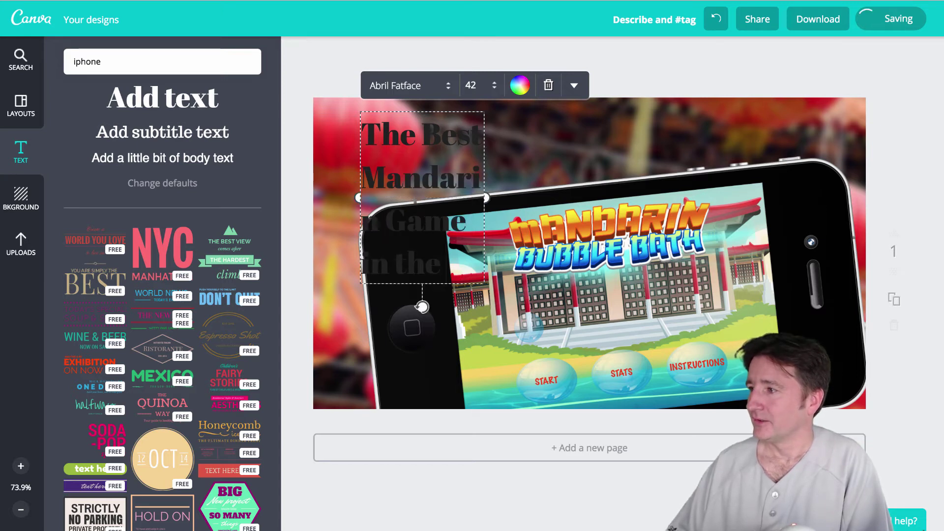
text( World)
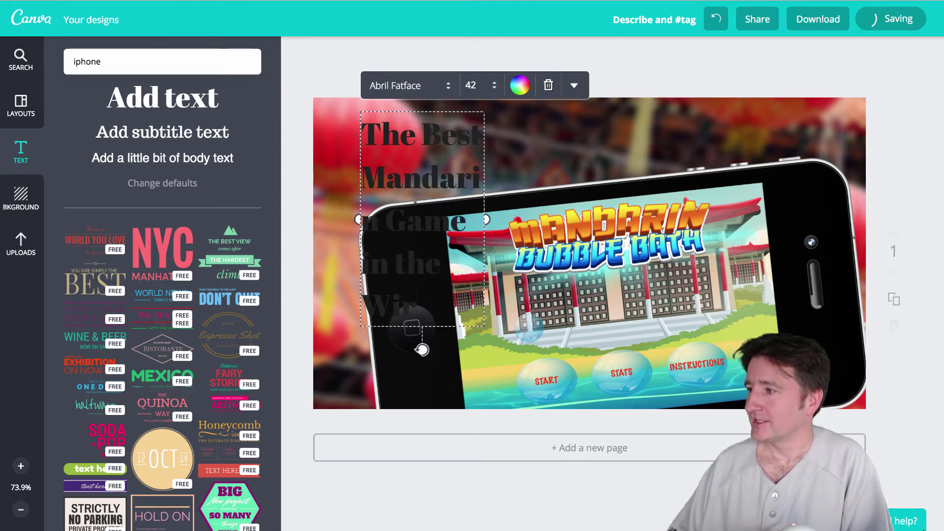
click(519, 88)
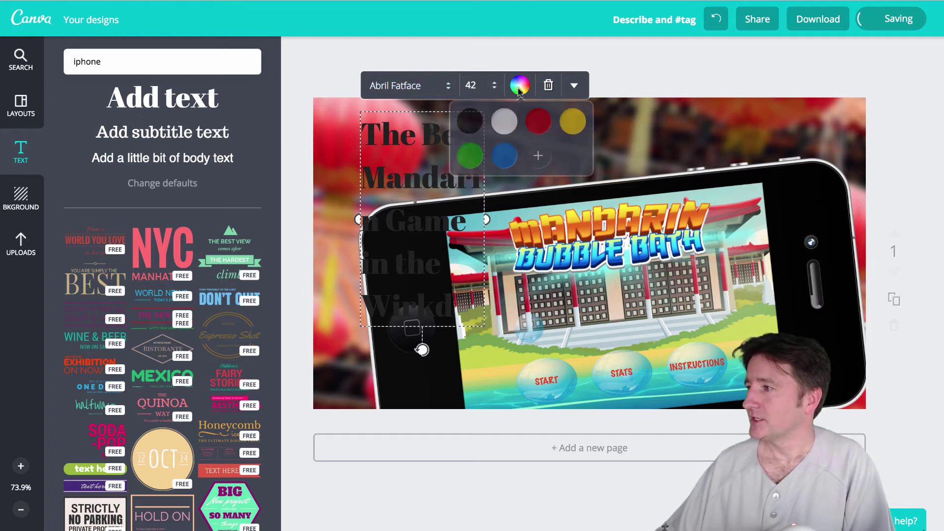
click(506, 127)
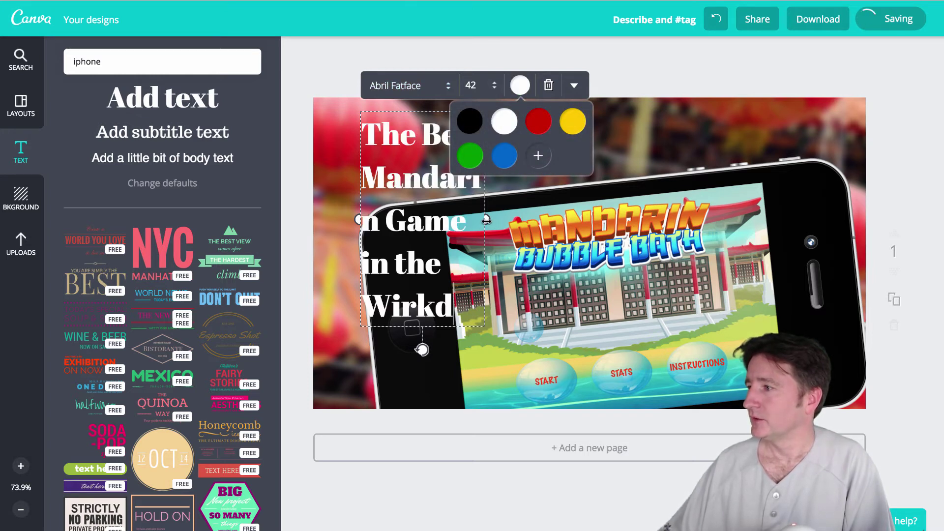
Step: Correct the last word to 'World!', widen the box to two lines and centre-align the title
drag(486, 220, 634, 155)
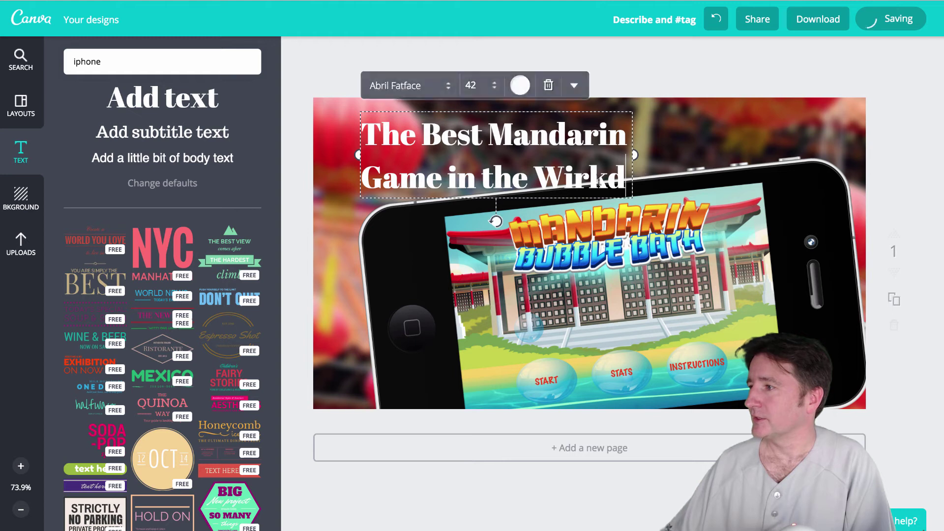
double_click(589, 179)
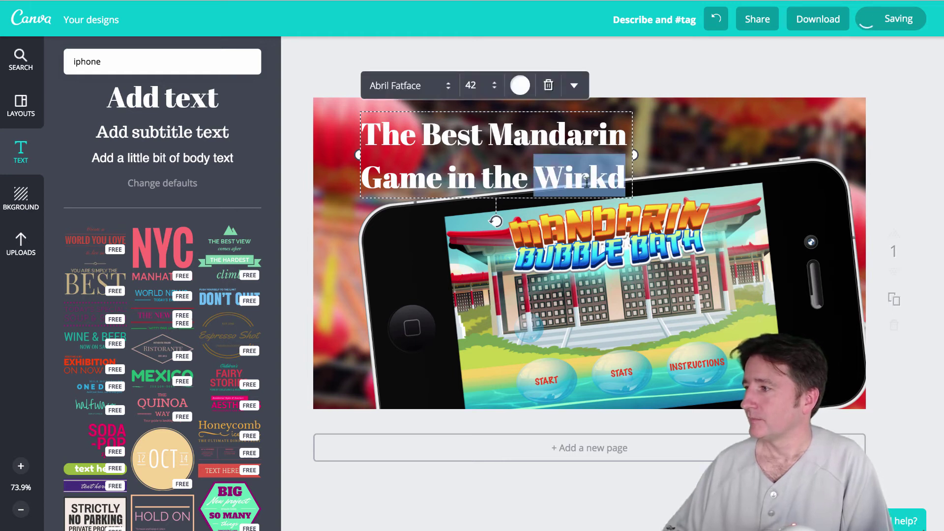
text(World!)
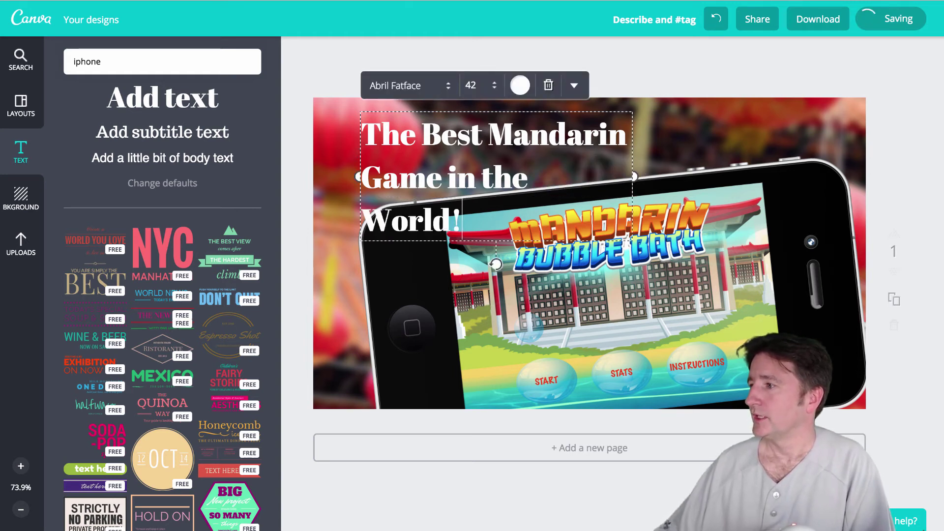
drag(635, 176, 705, 155)
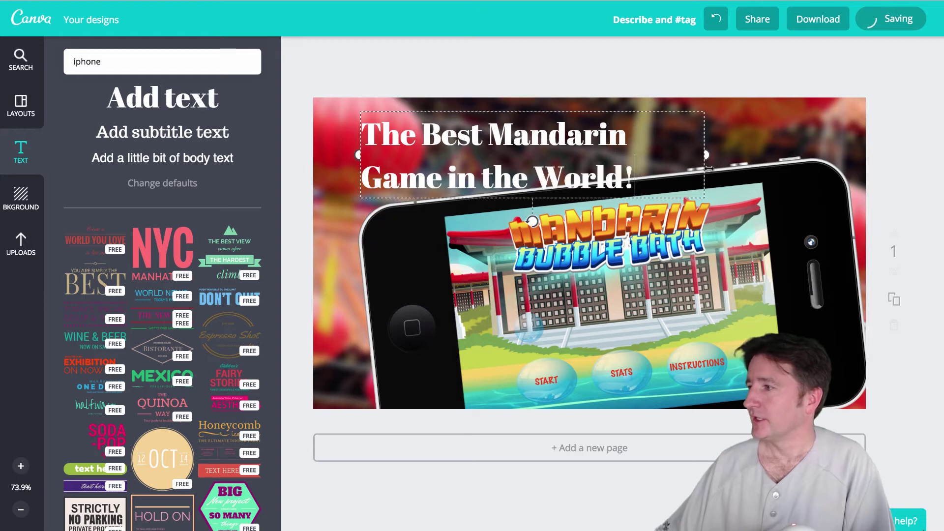
click(574, 87)
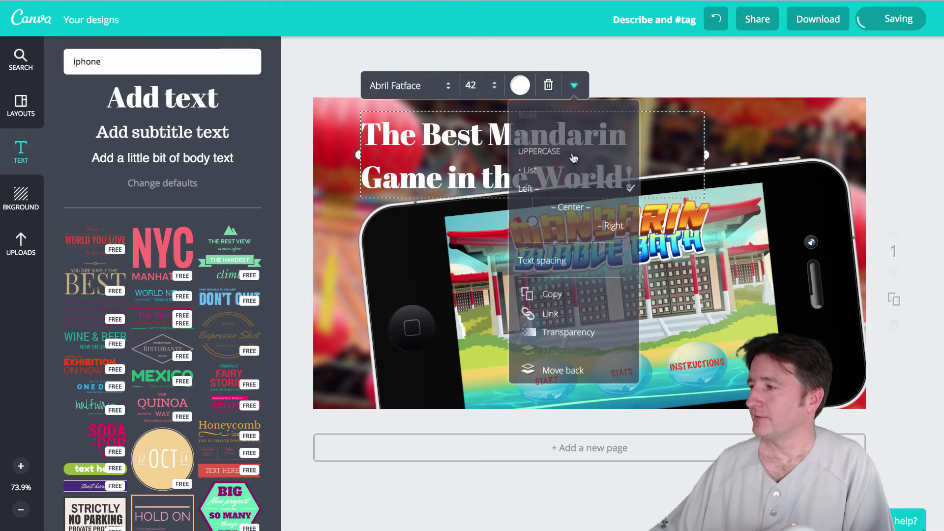
click(571, 211)
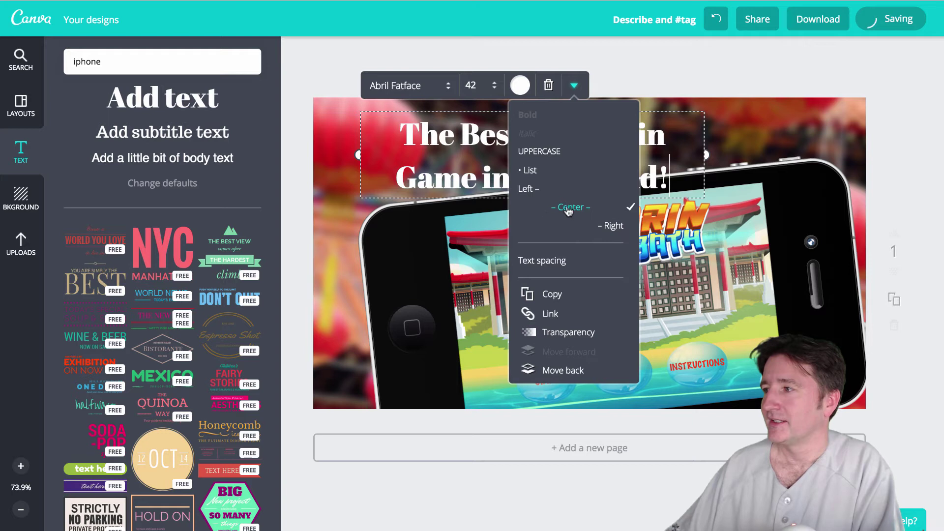
click(382, 147)
Step: Move the white two-line title toward the top-left of the page
click(744, 88)
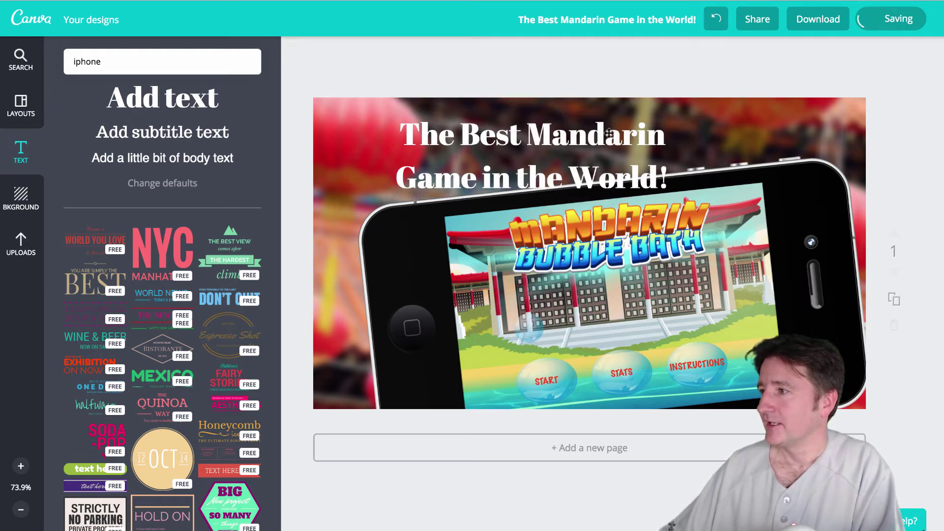
drag(555, 141, 498, 138)
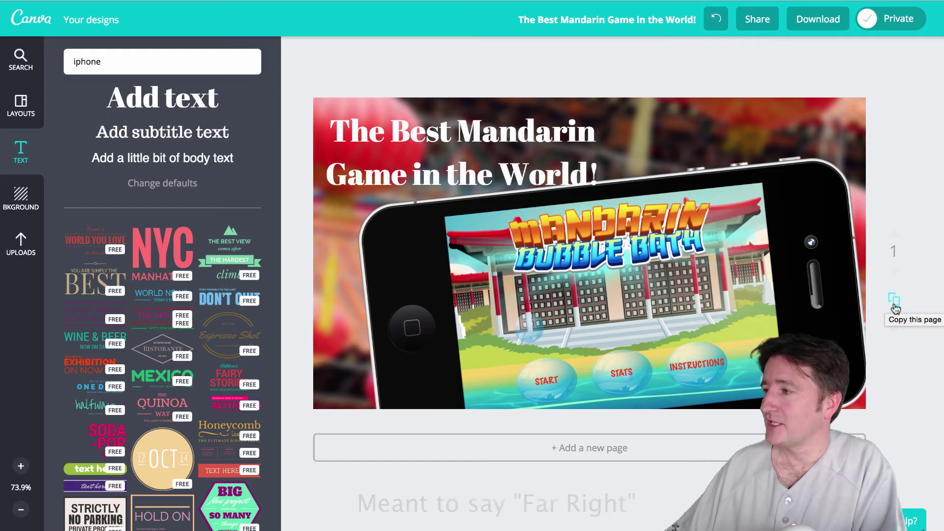
Step: Duplicate the first page and delete the phone mockup from page 2
click(894, 301)
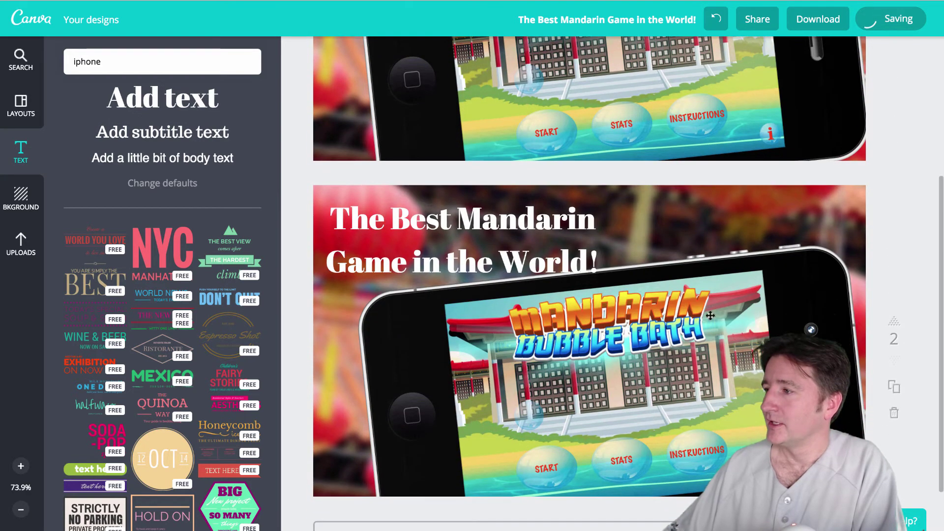
click(610, 321)
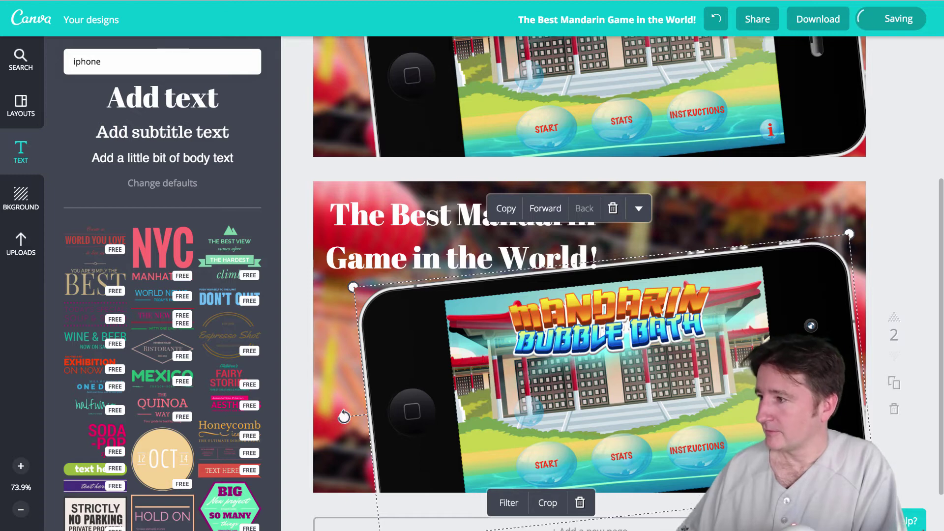
key(Delete)
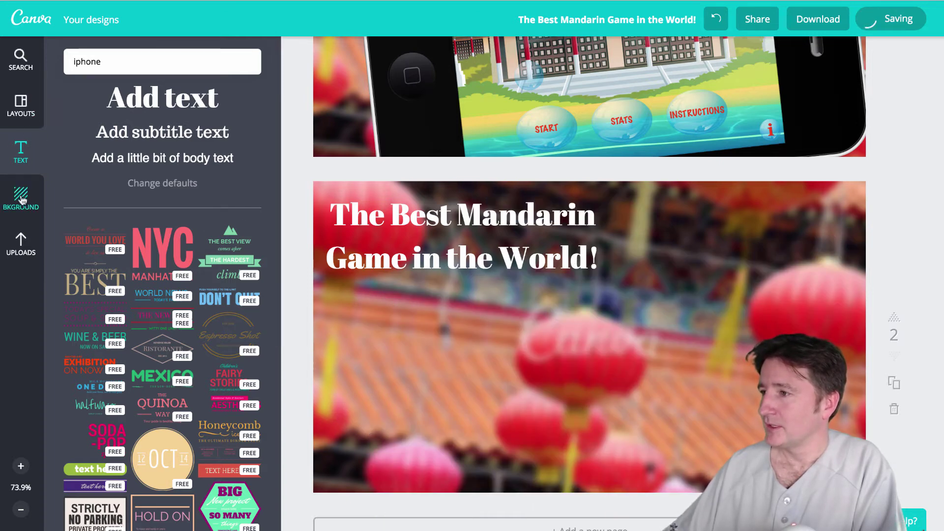
Step: Place the Mandarin Bubble Bath screenshot directly on page 2
click(21, 242)
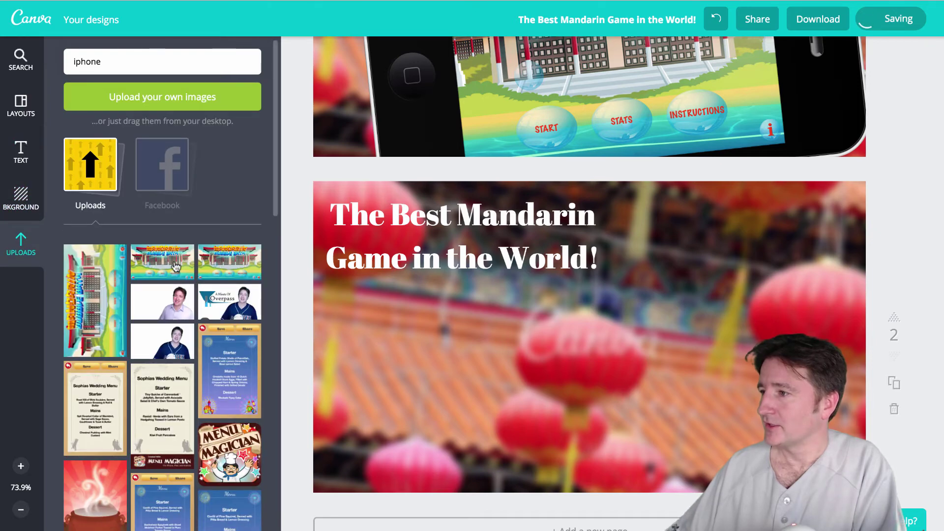
drag(209, 266, 517, 384)
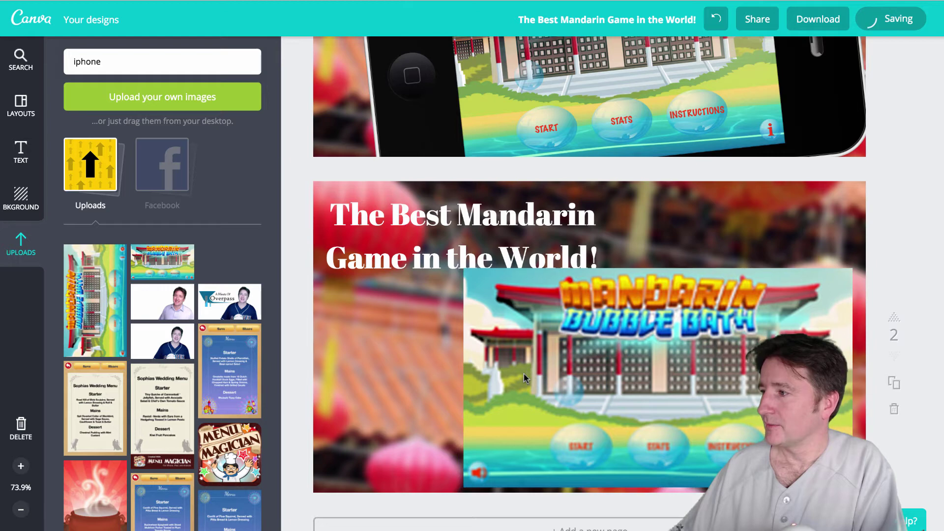
click(414, 264)
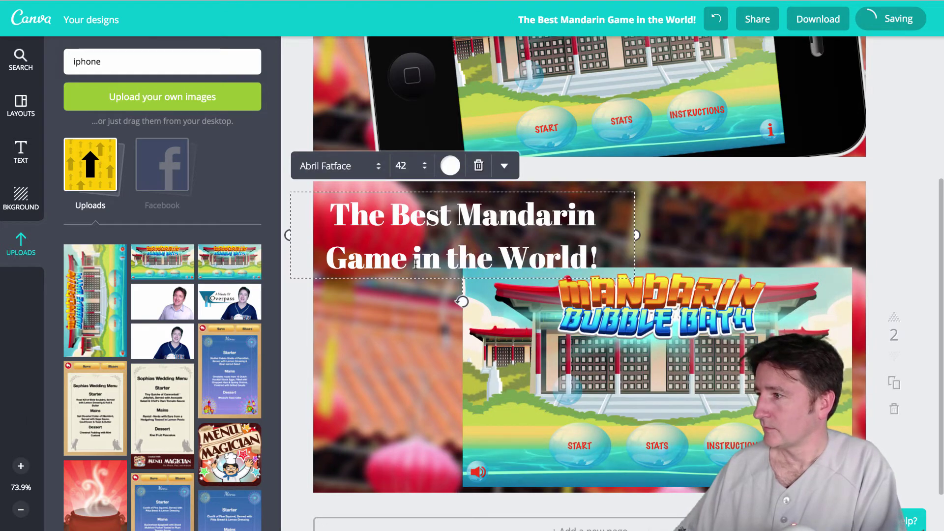
scroll(414, 264, up, 1)
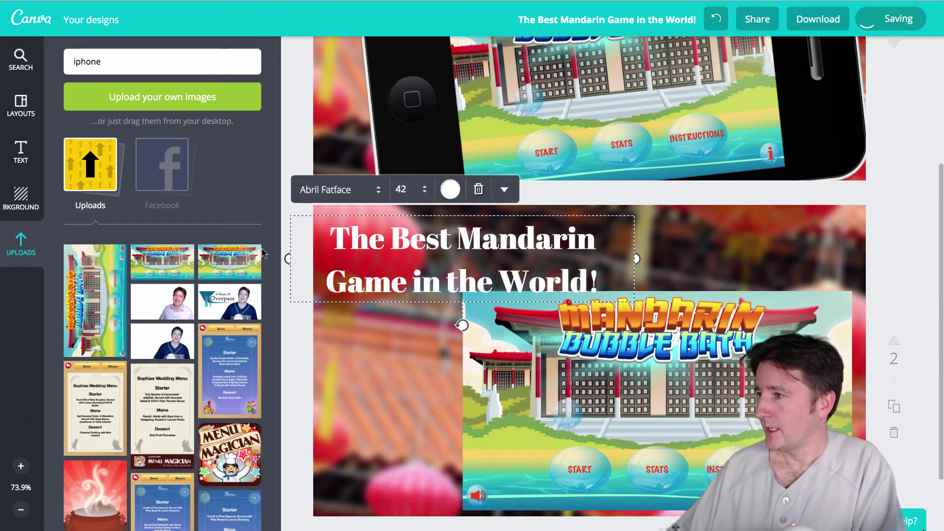
Step: Search the elements for 'shapes' to list squares, circles, a triangle, a heart and a star
click(21, 104)
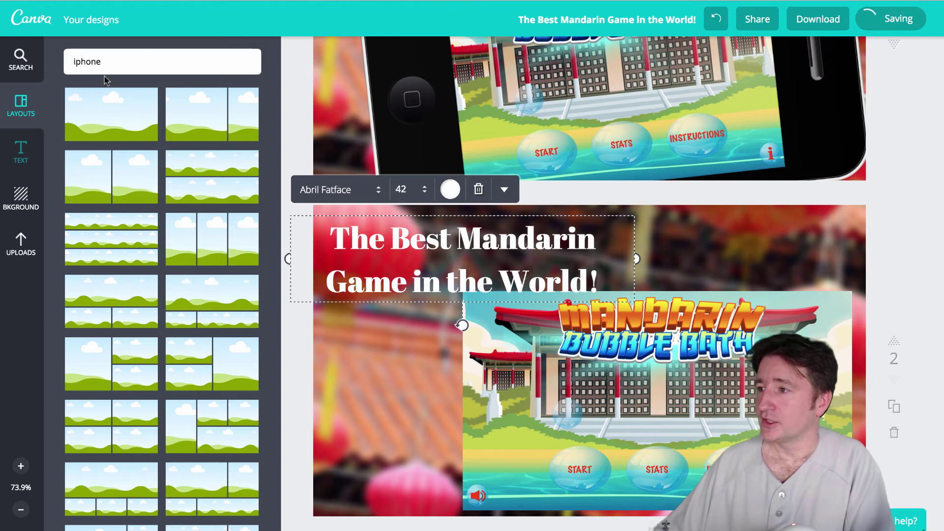
click(21, 59)
text(s)
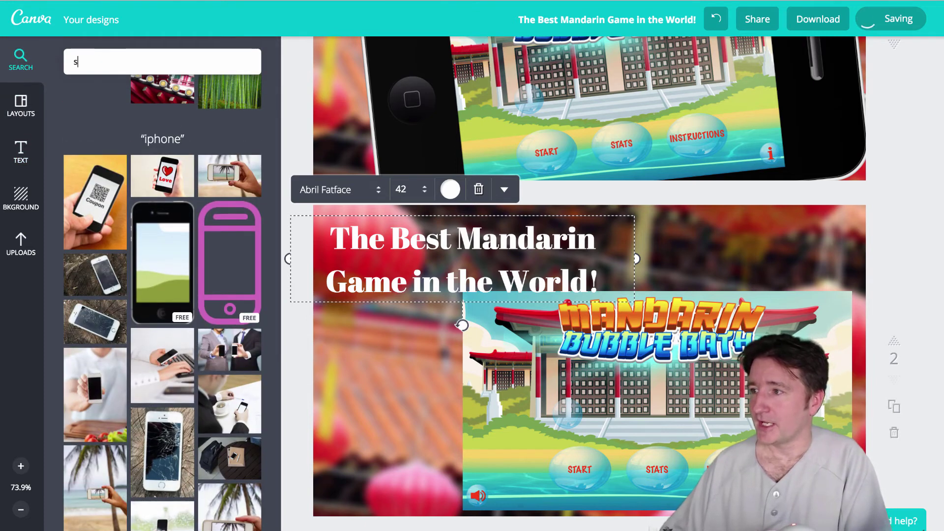
text(hapes)
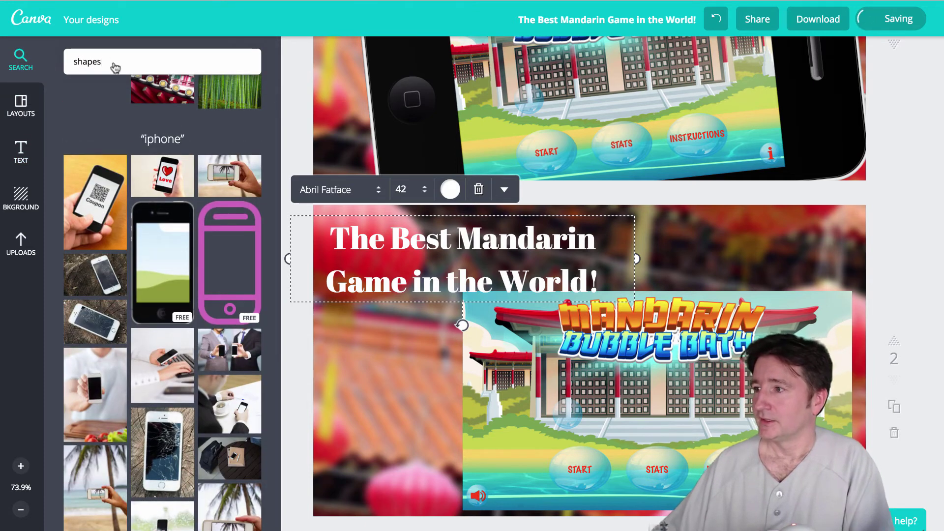
key(Return)
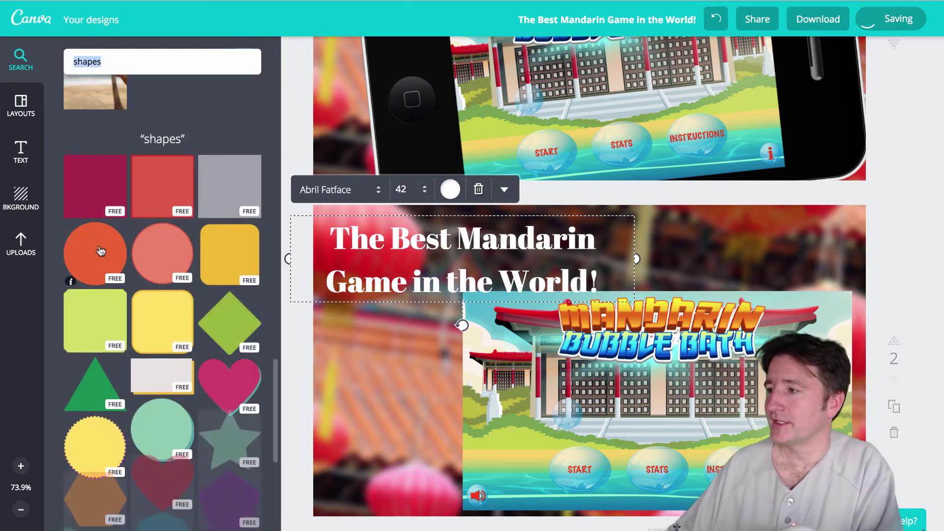
Step: Drop the orange circle onto page 2, recolour it white and set transparency to 80
drag(79, 253, 434, 288)
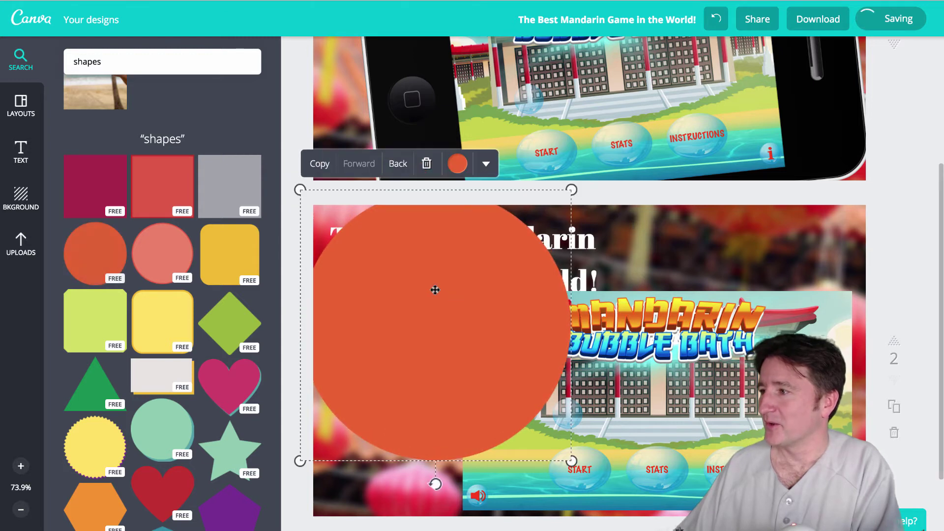
click(458, 165)
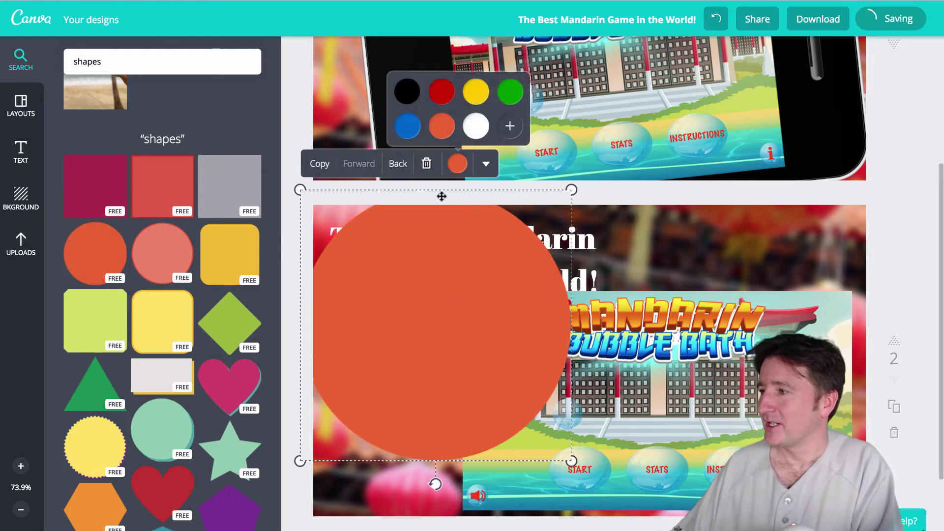
click(474, 126)
click(486, 242)
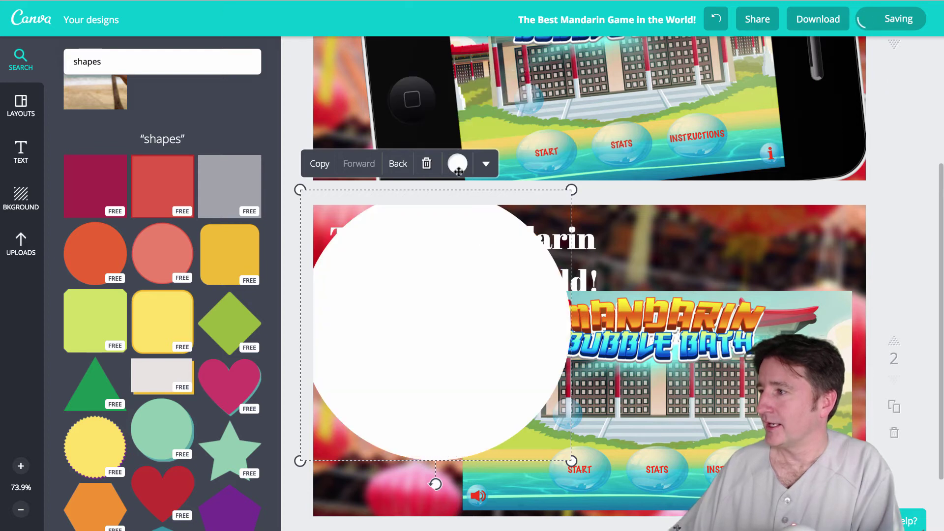
click(485, 166)
click(459, 211)
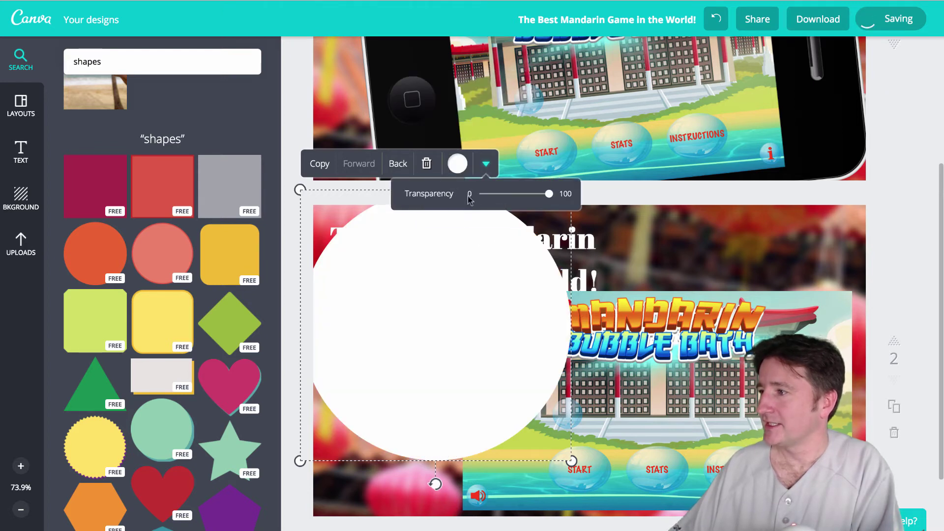
mouse_move(551, 199)
mouse_down()
mouse_move(518, 199)
mouse_move(537, 198)
mouse_up()
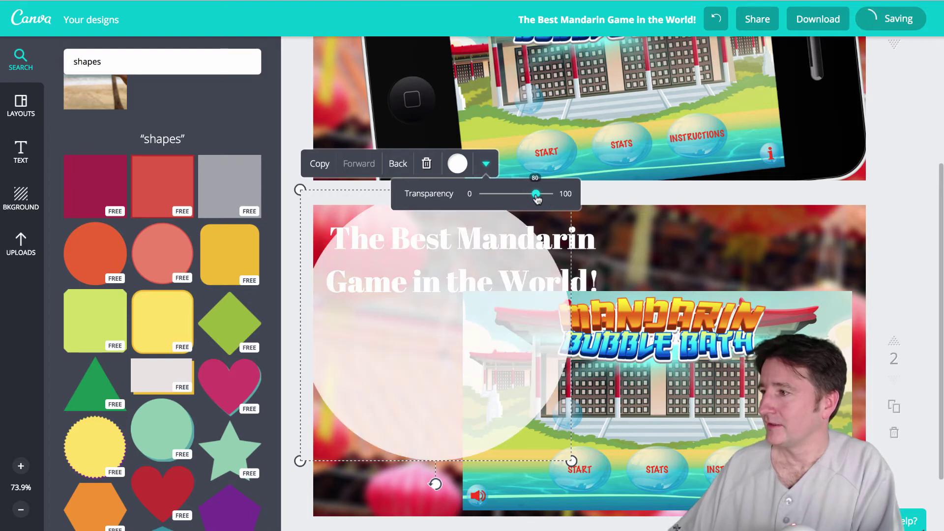
click(565, 253)
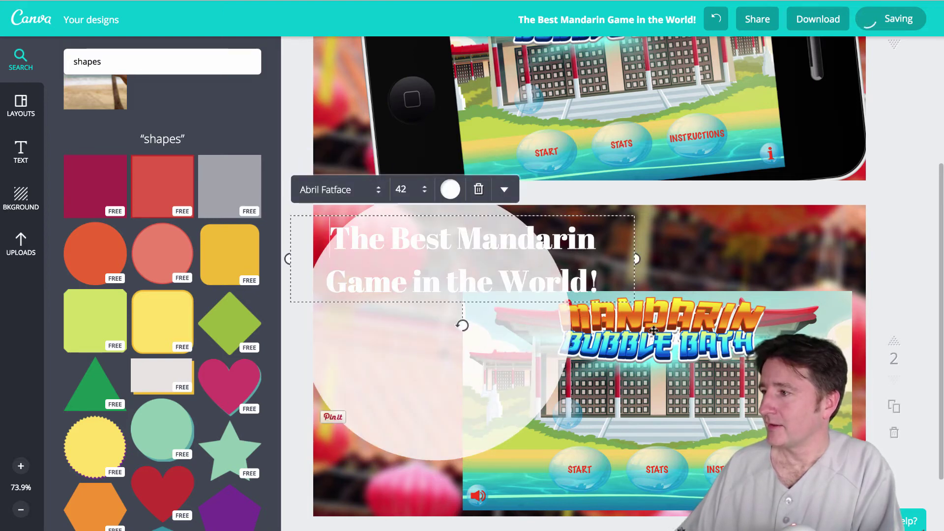
click(574, 284)
key(ctrl+a)
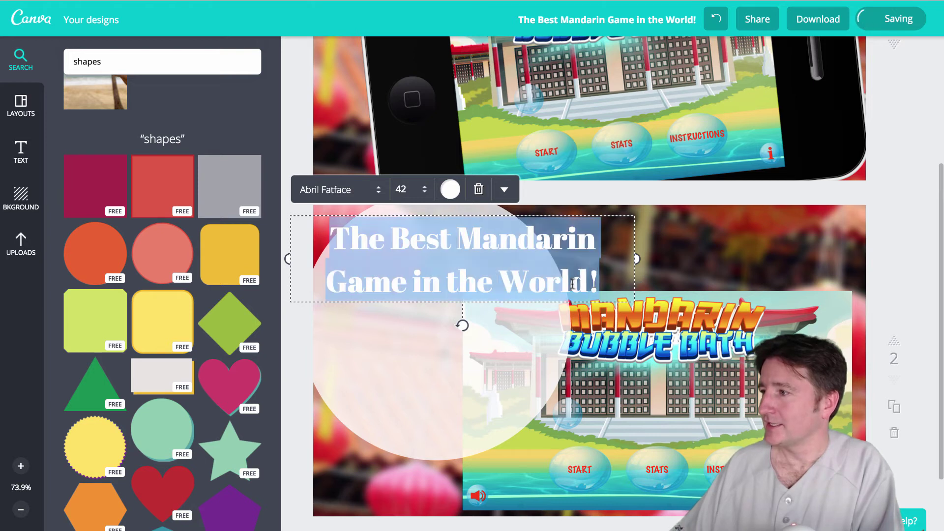
Step: Make the title text black and narrow its box so it wraps onto three lines
click(448, 190)
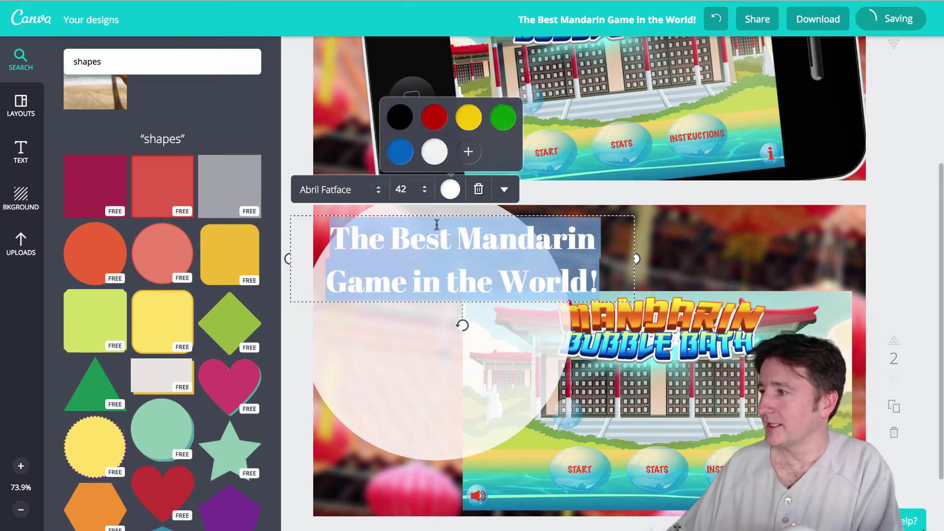
click(399, 118)
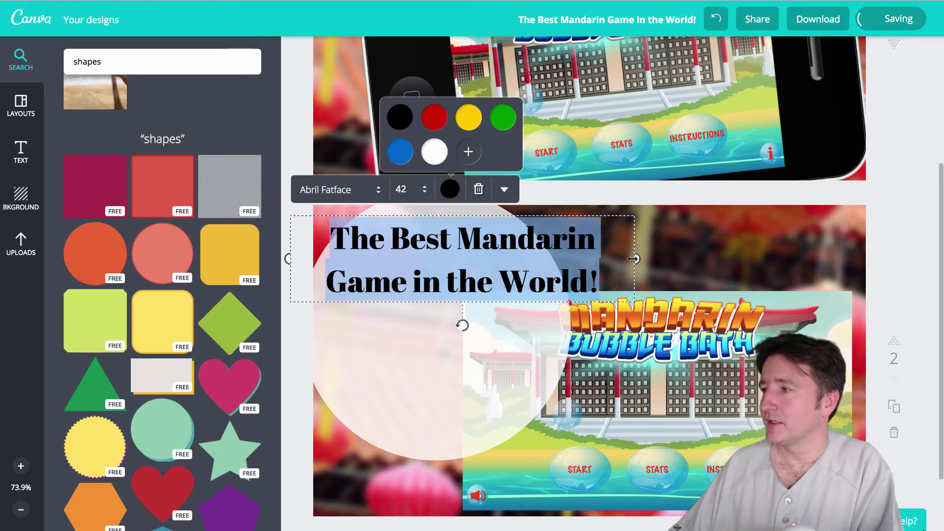
drag(633, 258, 547, 261)
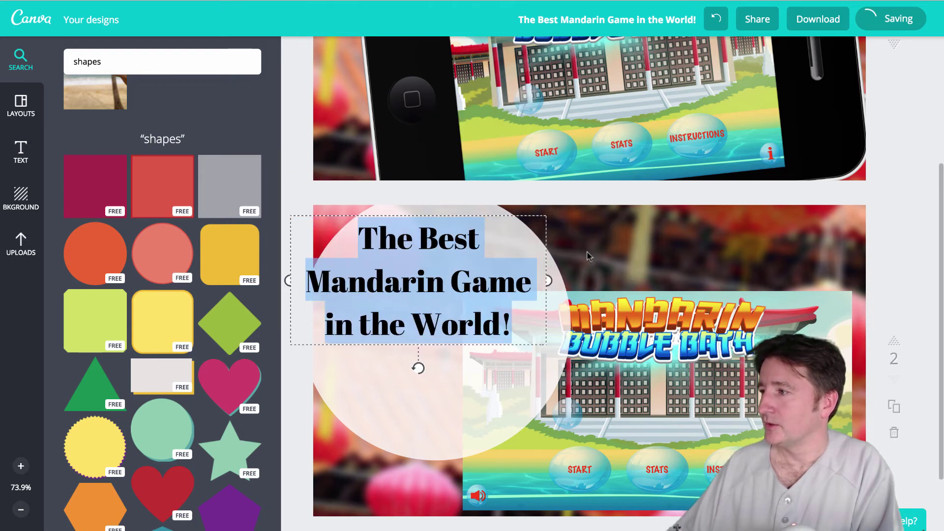
Step: Send the white circle back behind the screenshot and title, then centre the title on it
click(461, 282)
click(441, 283)
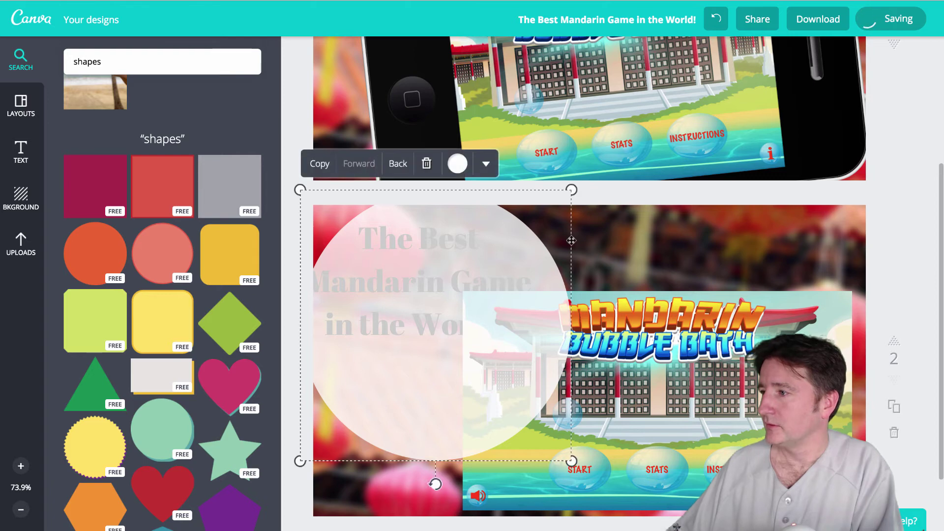
click(486, 265)
right_click(505, 260)
click(479, 267)
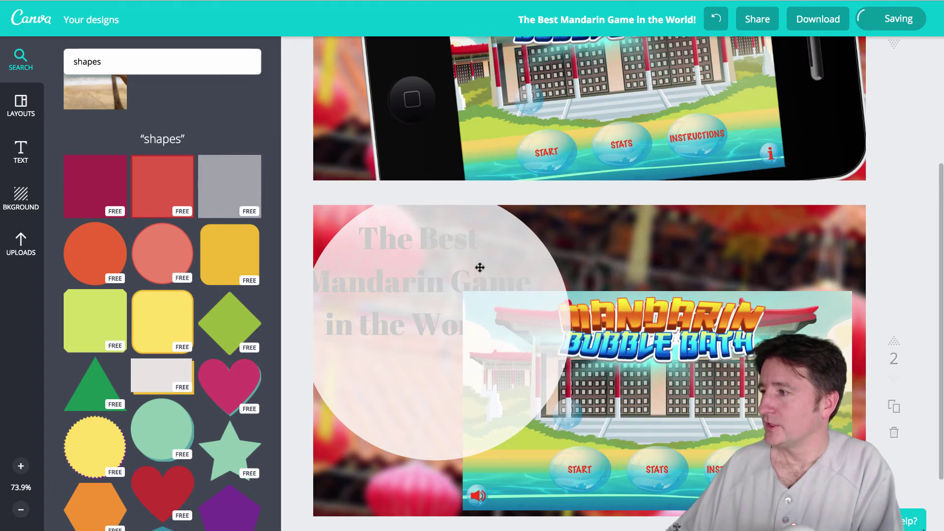
click(481, 264)
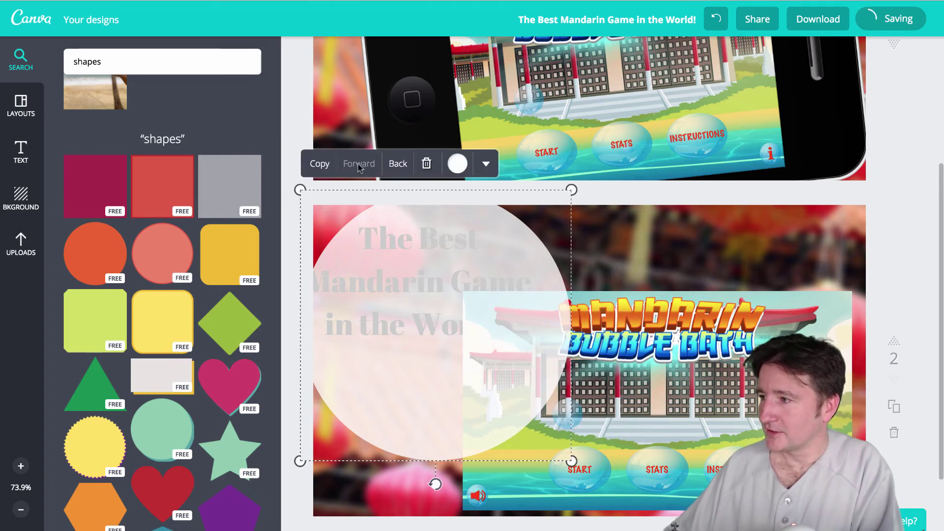
click(406, 166)
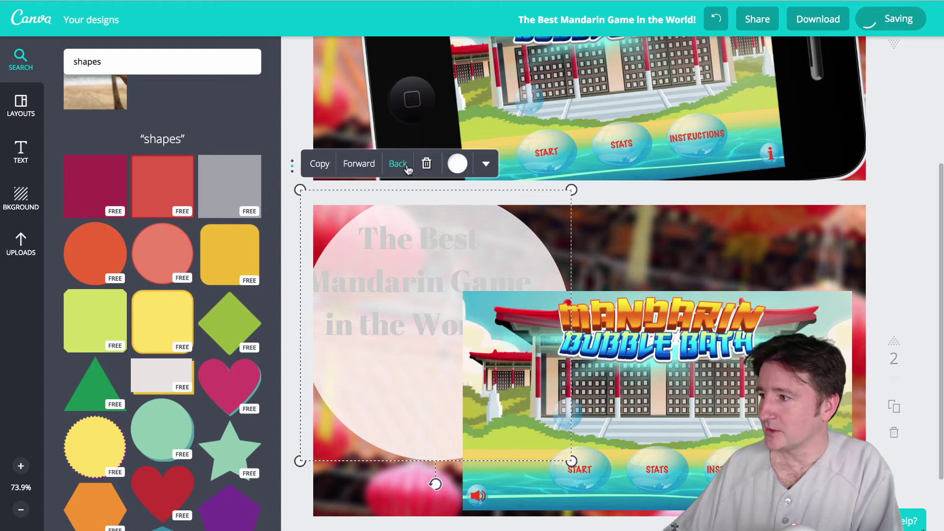
click(407, 167)
drag(433, 243, 450, 260)
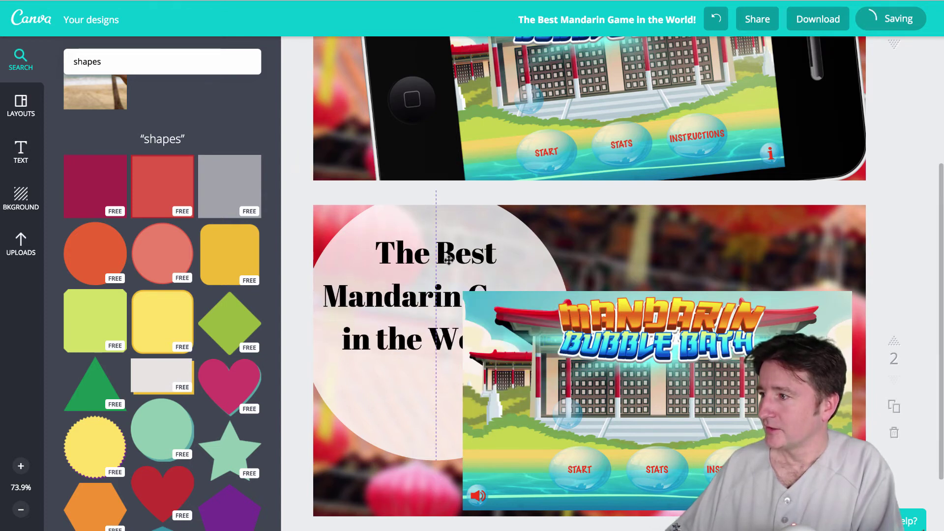
Step: Replace the title with 'Learn Mandarin Easily' and narrow it to three lines
click(441, 297)
click(393, 258)
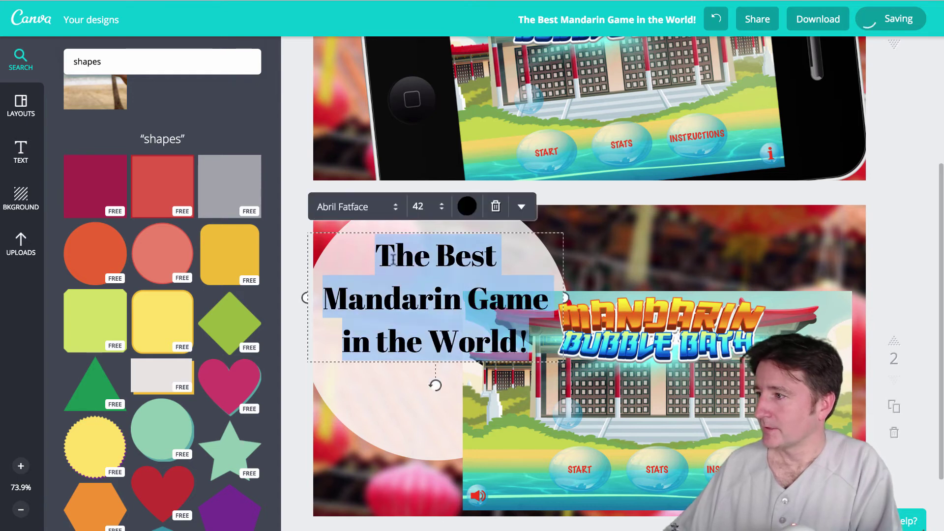
text(Lear)
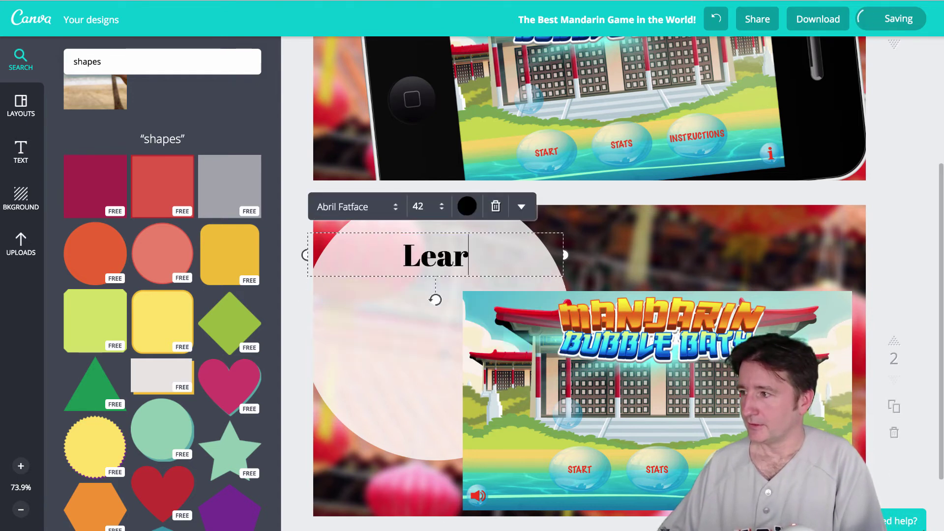
text(n Mandarin)
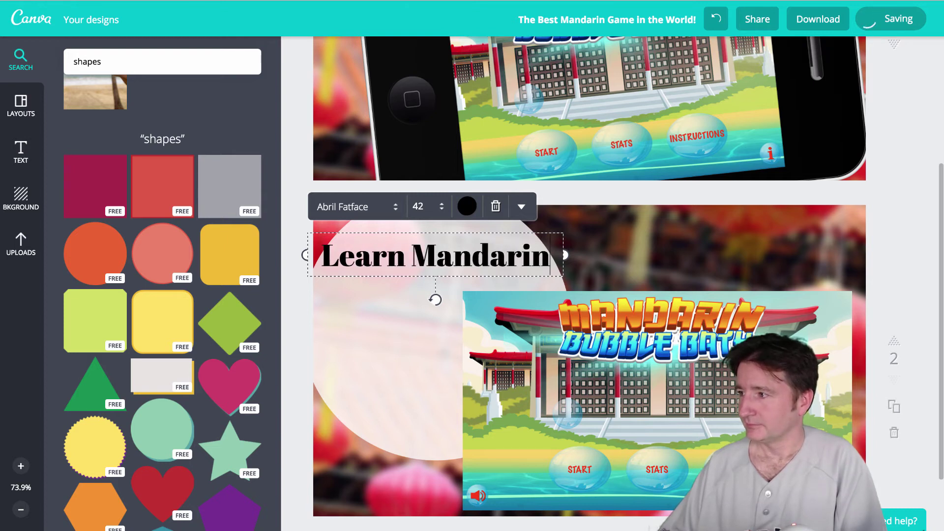
text( Easily)
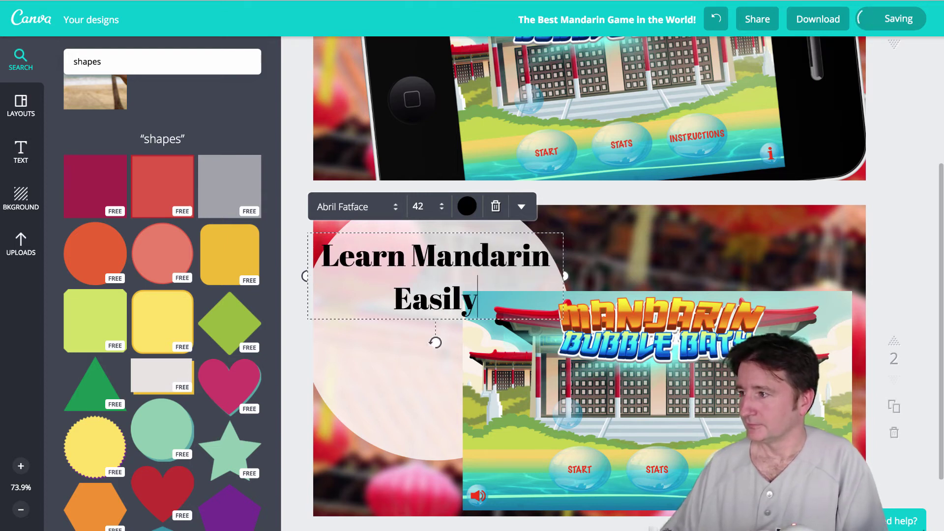
drag(568, 275, 521, 297)
Step: Shrink the game screenshot toward the lower right and move the text onto the circle
click(580, 348)
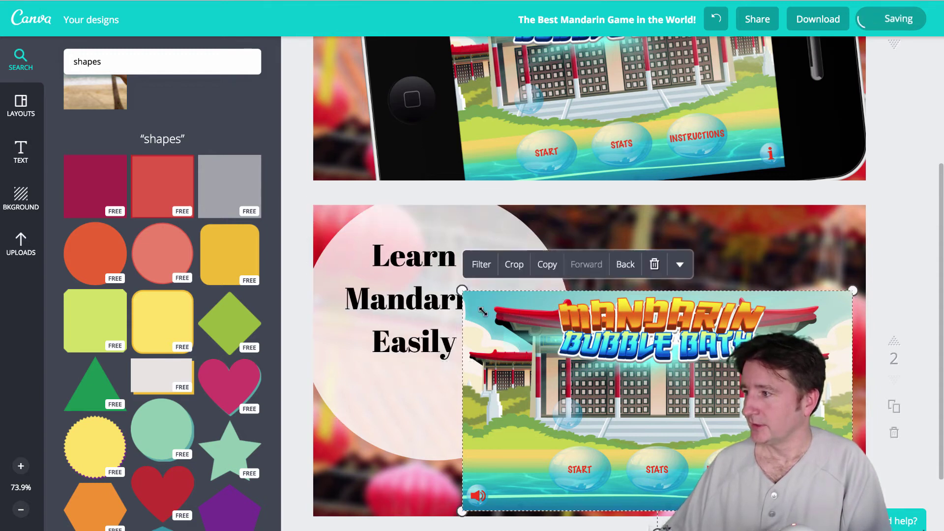
drag(462, 291, 508, 316)
drag(410, 304, 426, 315)
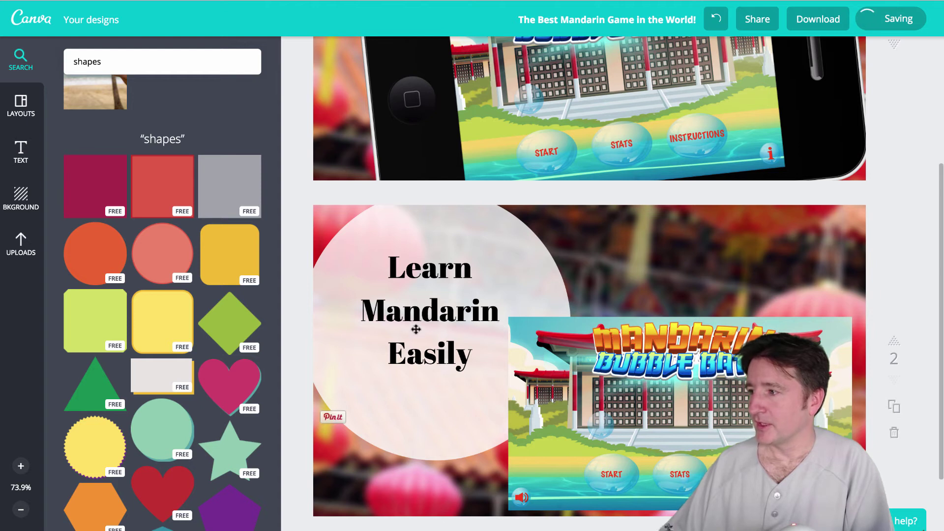
Step: Shrink the white circle from its bottom-left corner and centre it behind 'Learn Mandarin Easily'
click(426, 402)
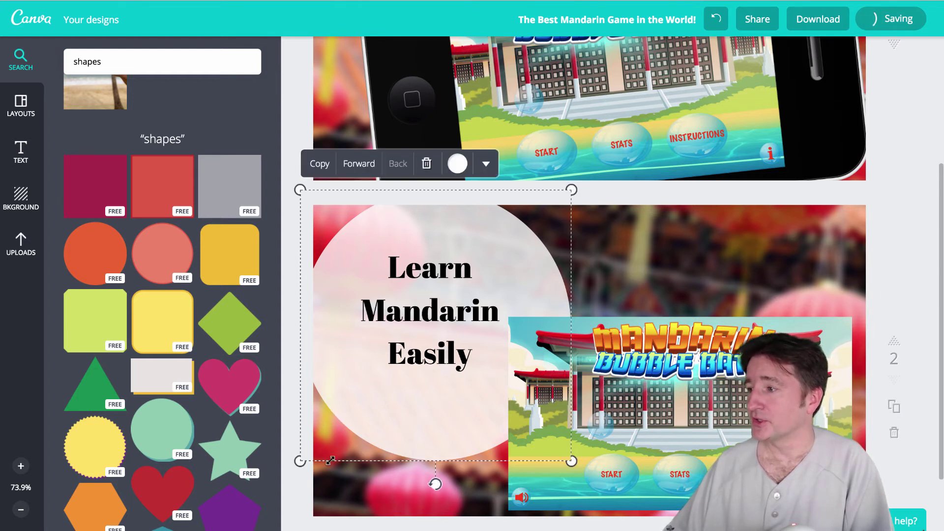
drag(300, 462, 322, 439)
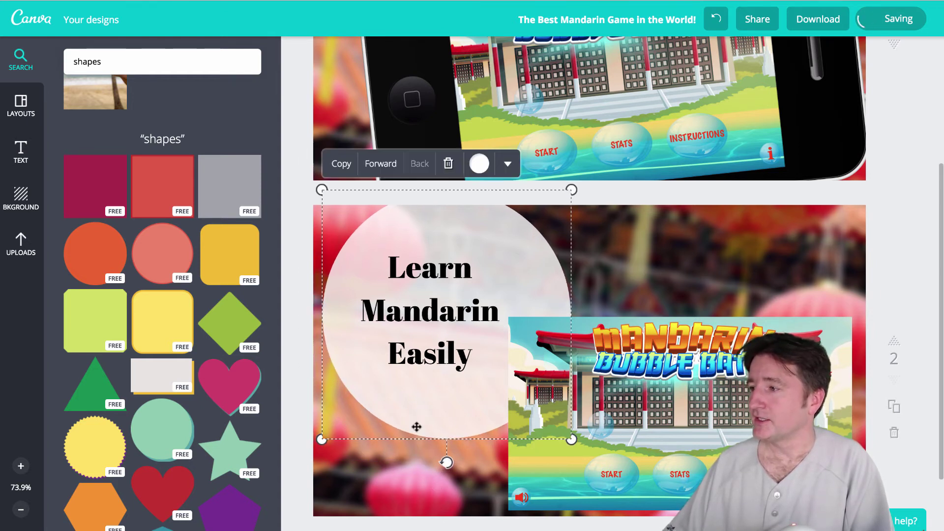
drag(415, 426, 396, 425)
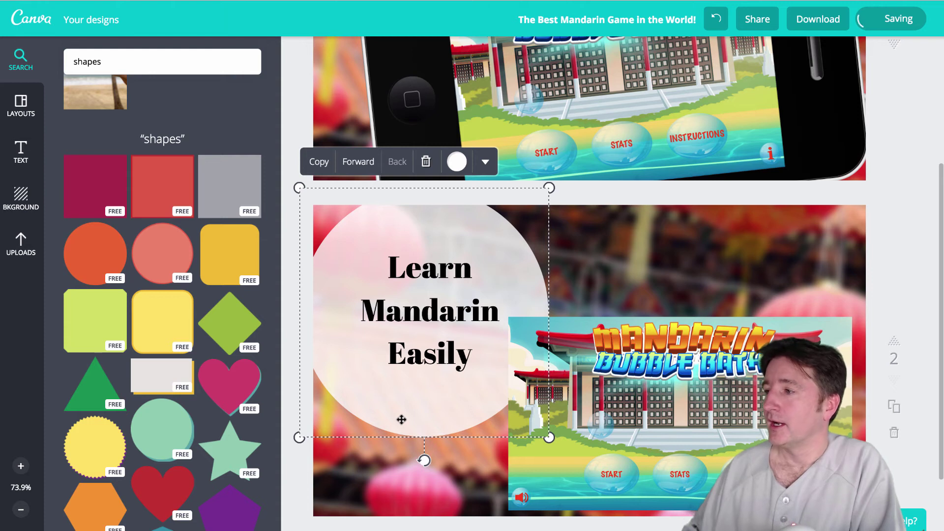
drag(402, 420, 416, 420)
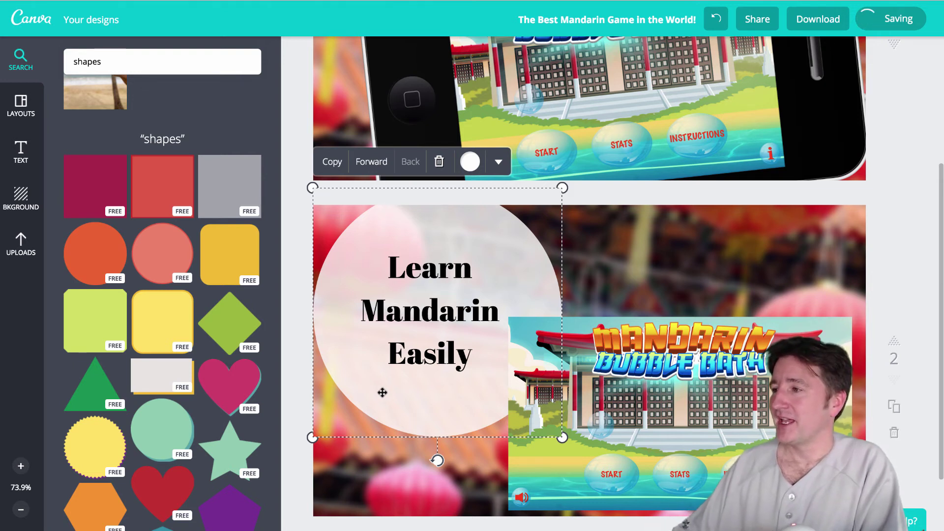
click(400, 292)
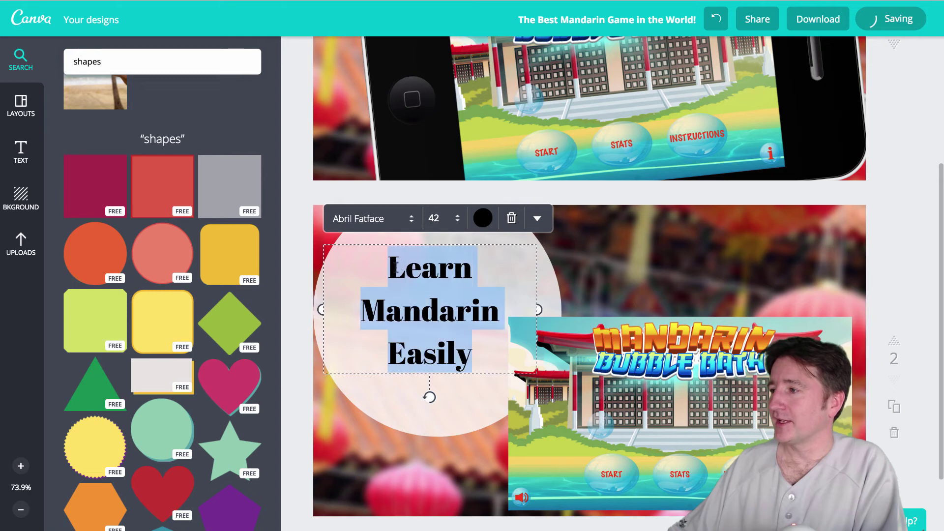
click(364, 219)
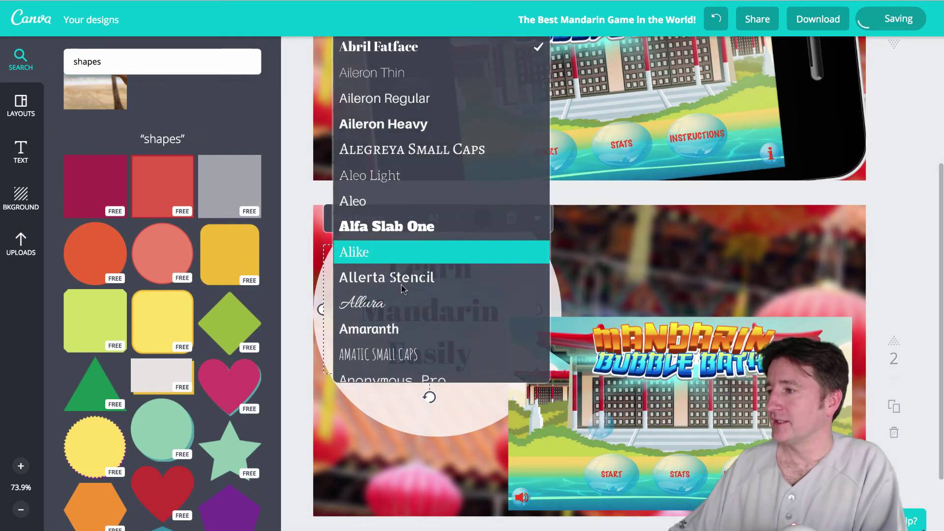
scroll(401, 288, down, 2)
scroll(401, 288, down, 10)
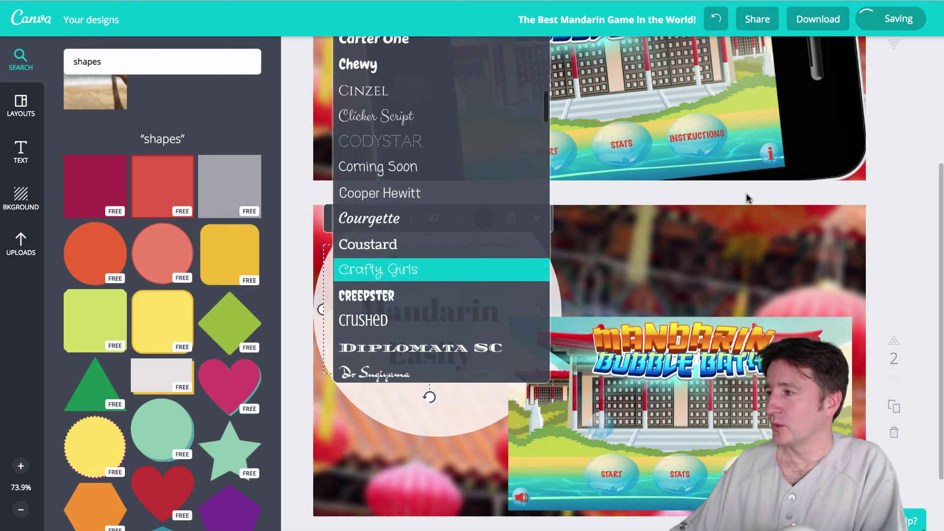
click(719, 200)
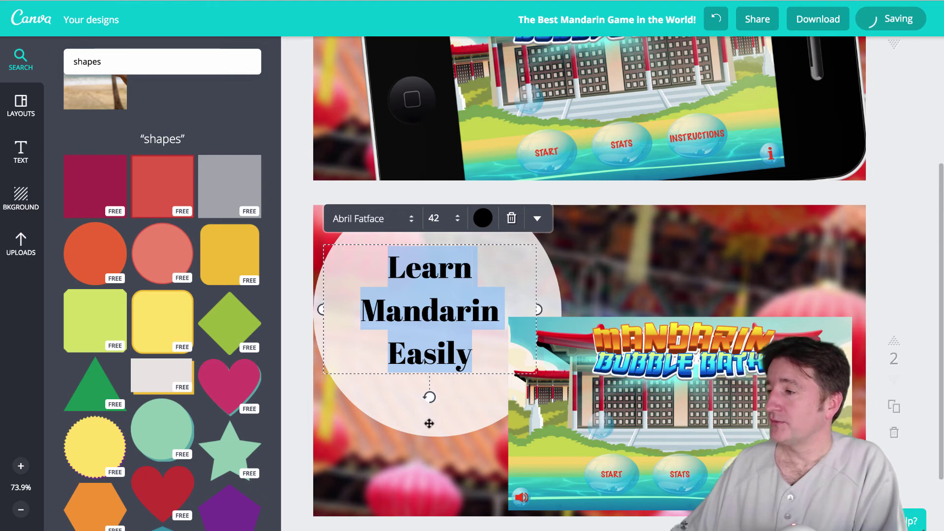
click(448, 411)
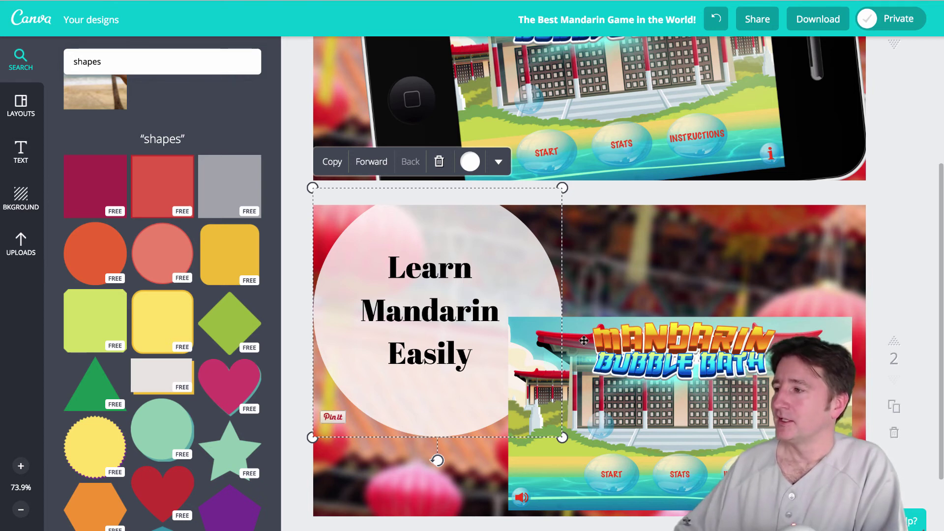
scroll(570, 404, down, 2)
scroll(570, 405, down, 1)
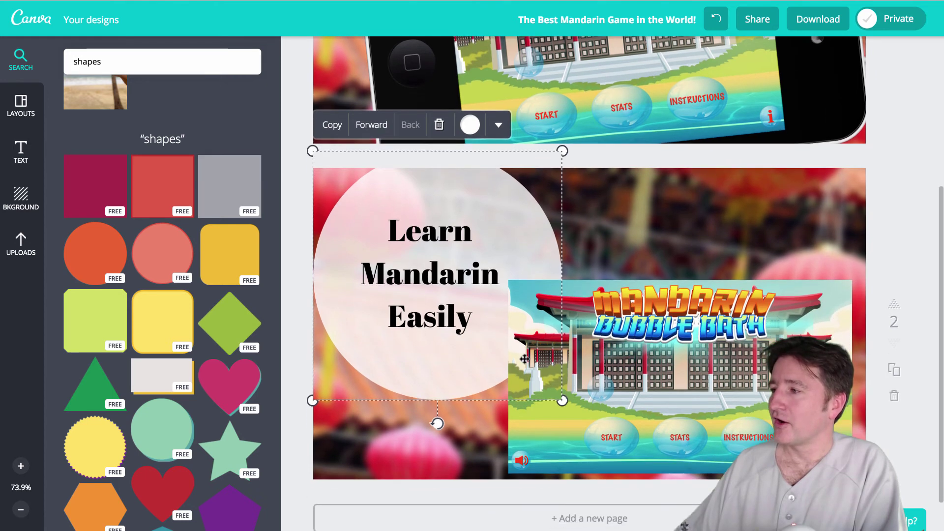
scroll(593, 359, up, 5)
scroll(593, 356, up, 3)
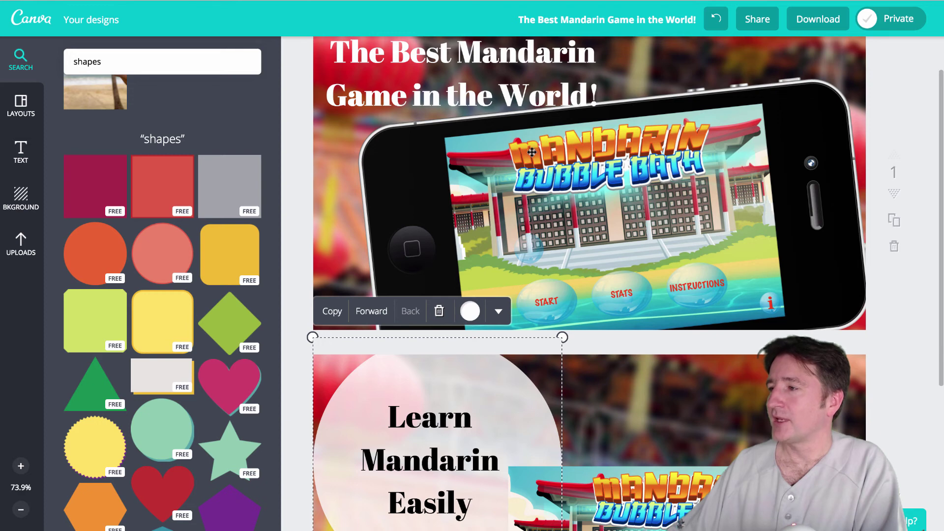
scroll(534, 150, up, 2)
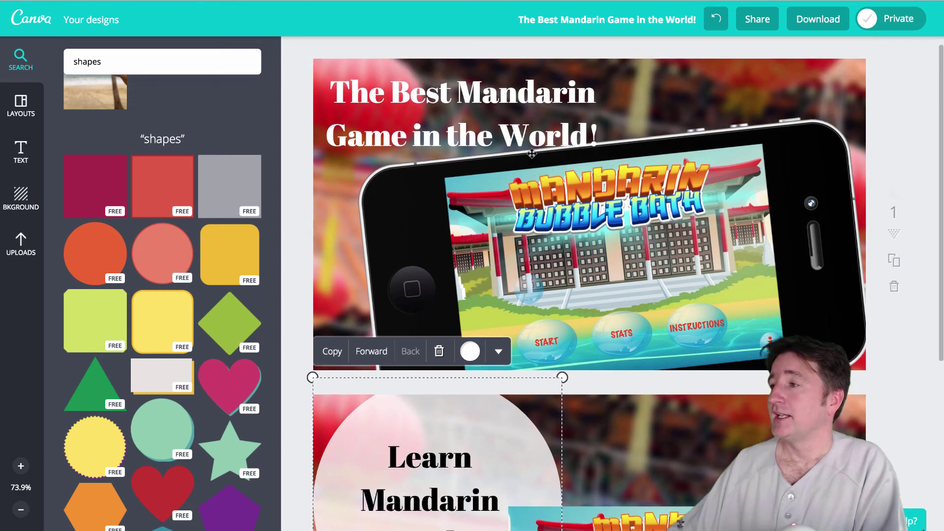
click(796, 34)
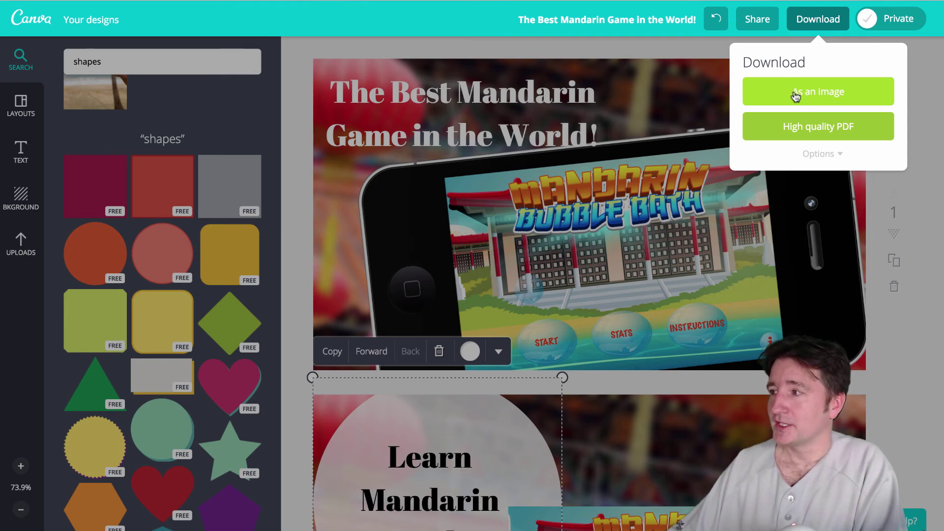
click(624, 154)
scroll(626, 290, down, 5)
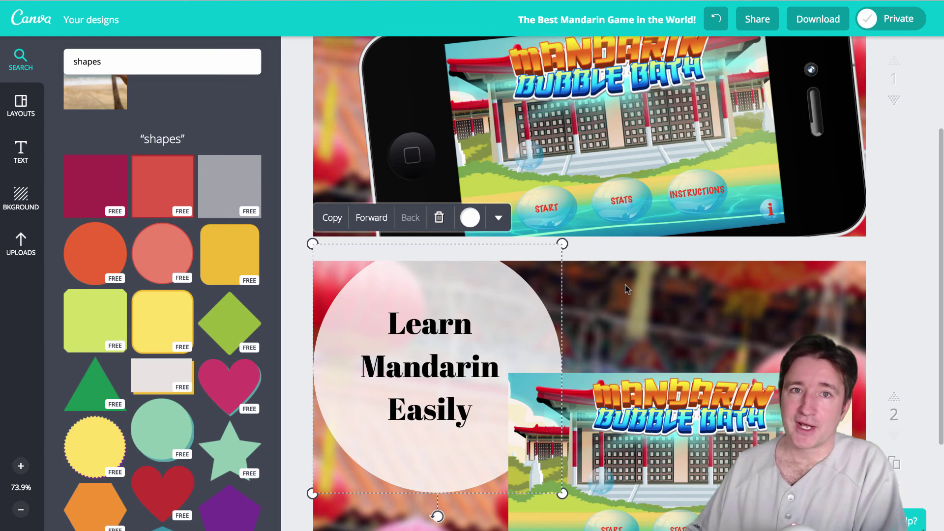
scroll(636, 280, down, 5)
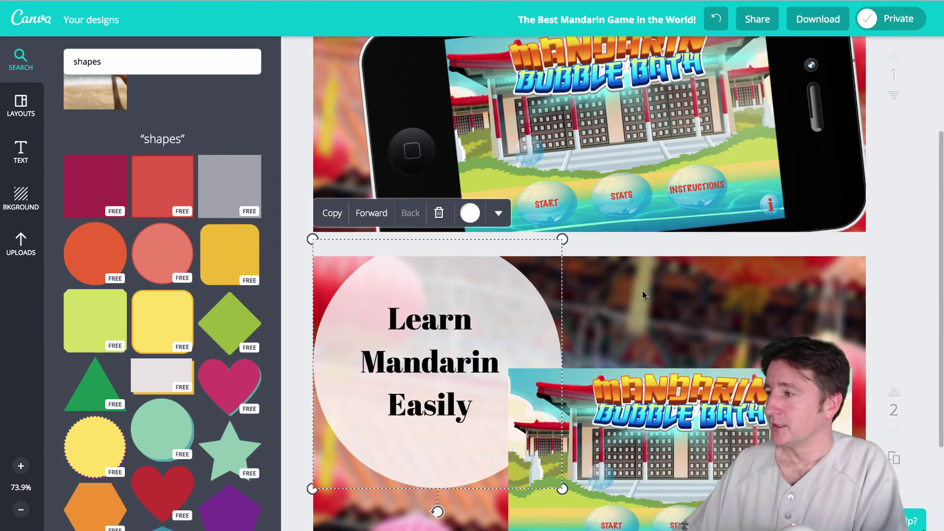
scroll(639, 247, up, 4)
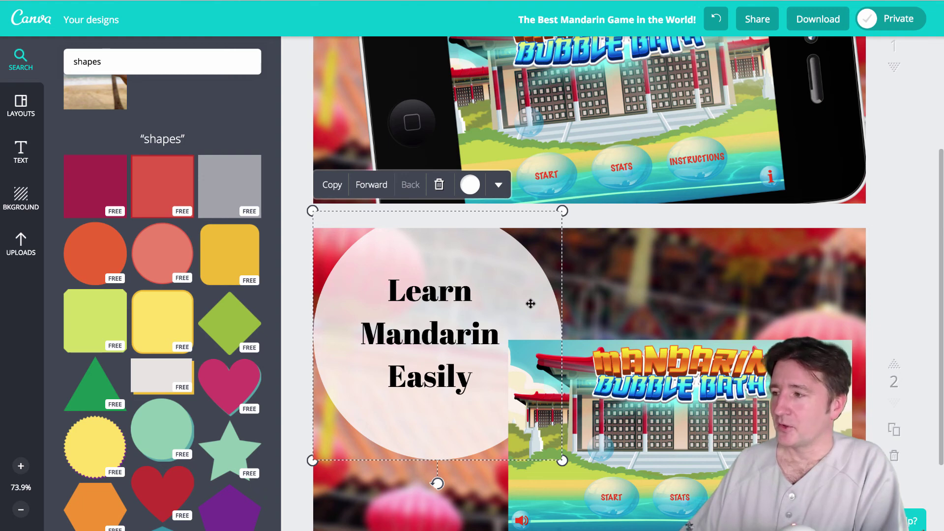
scroll(539, 315, down, 2)
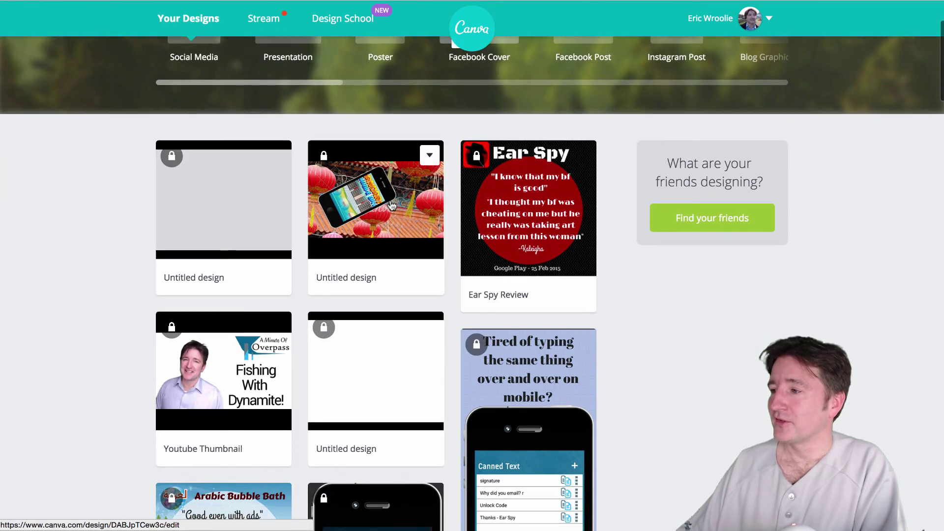
Step: Scroll the saved designs and open the 'CannedText feature' design
scroll(392, 205, down, 8)
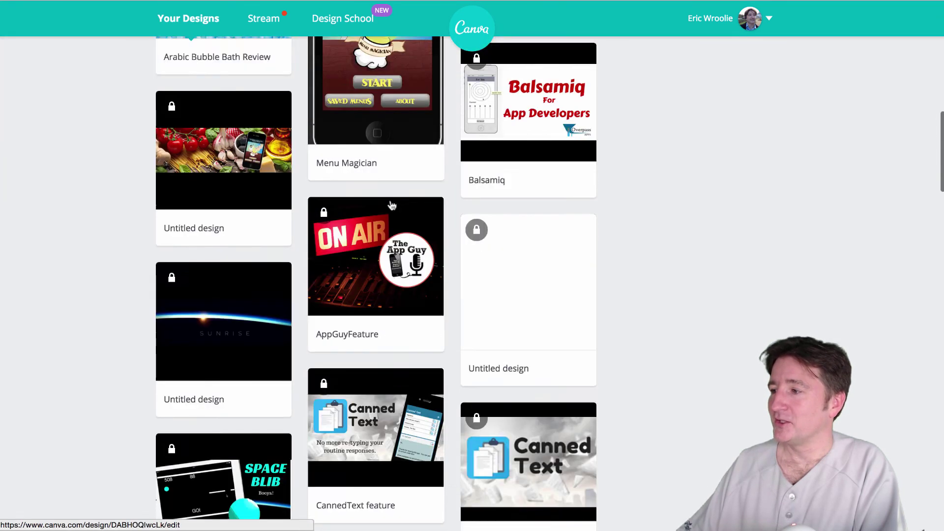
scroll(390, 199, down, 1)
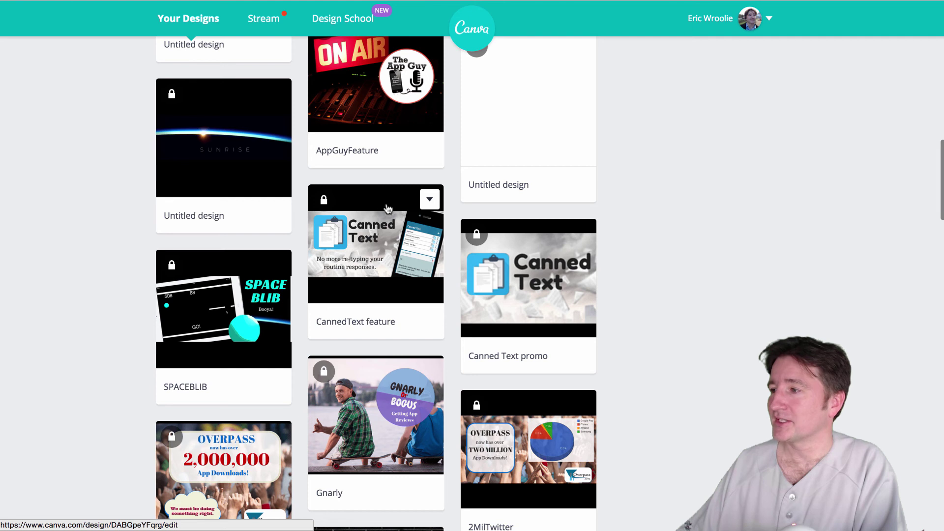
click(351, 260)
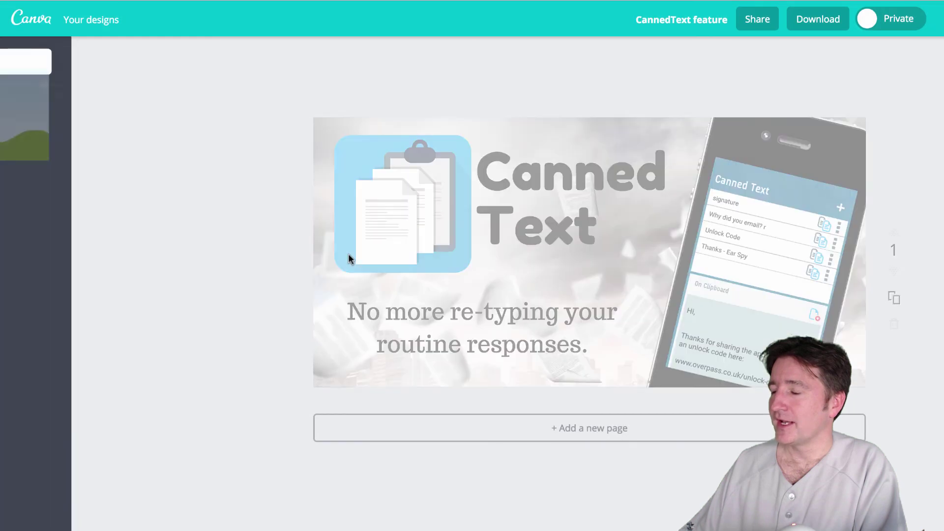
click(380, 216)
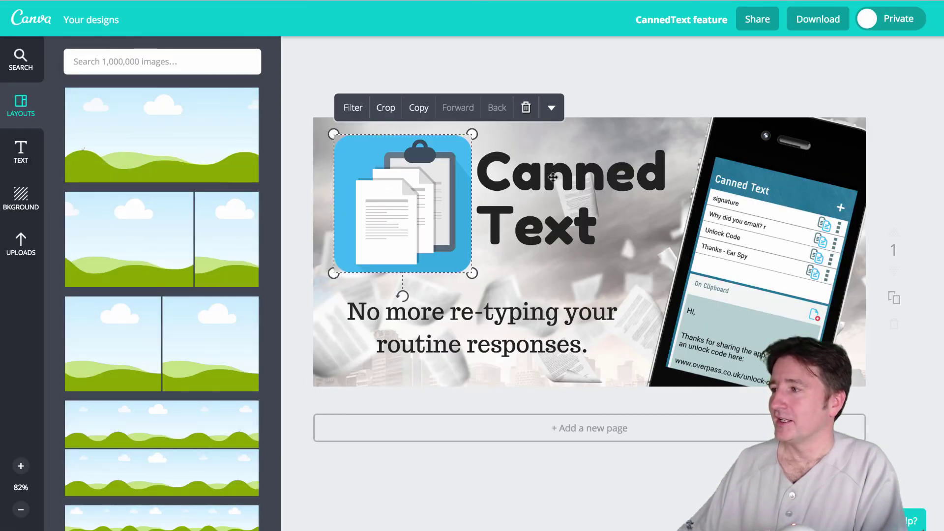
key(Escape)
click(575, 182)
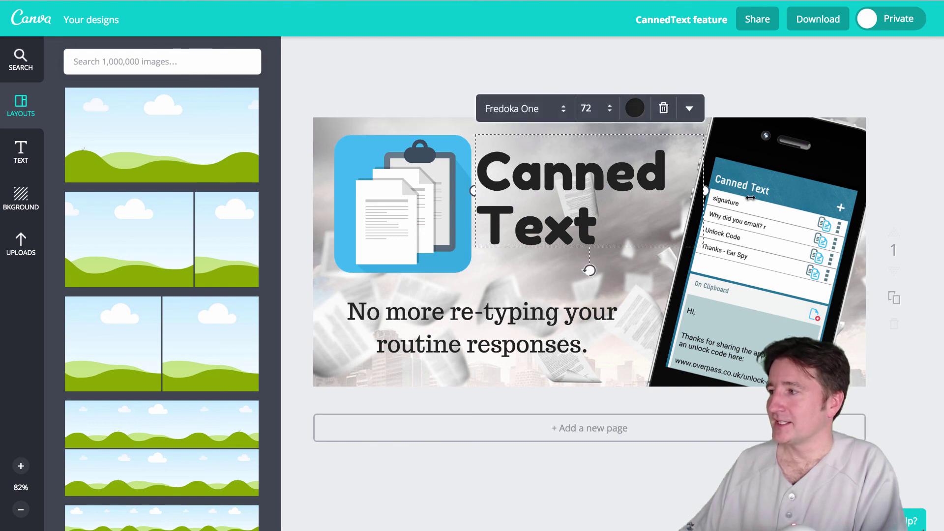